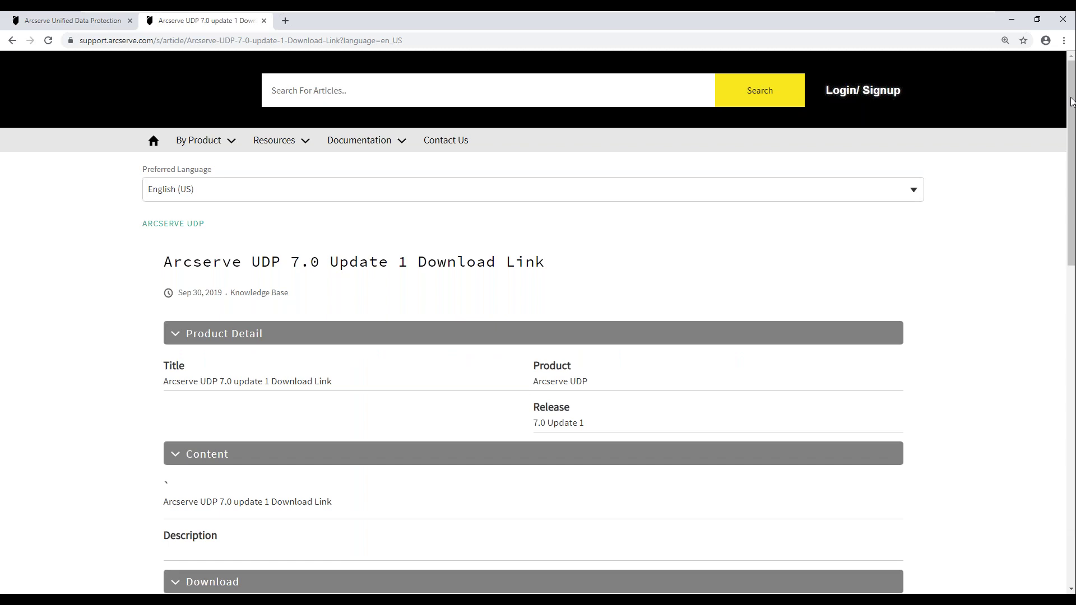
- Scroll to the Update 1 download links and briefly highlight the 'Update 1 installer for existing installations' line
drag(1071, 104, 1070, 313)
scroll(1071, 314, down, 2)
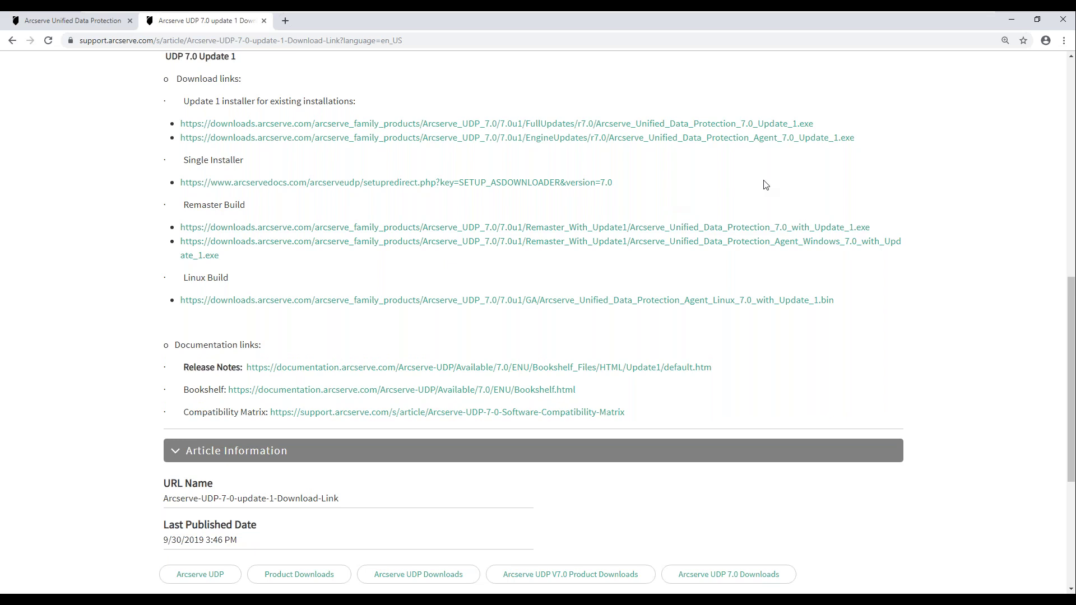
drag(184, 102, 361, 108)
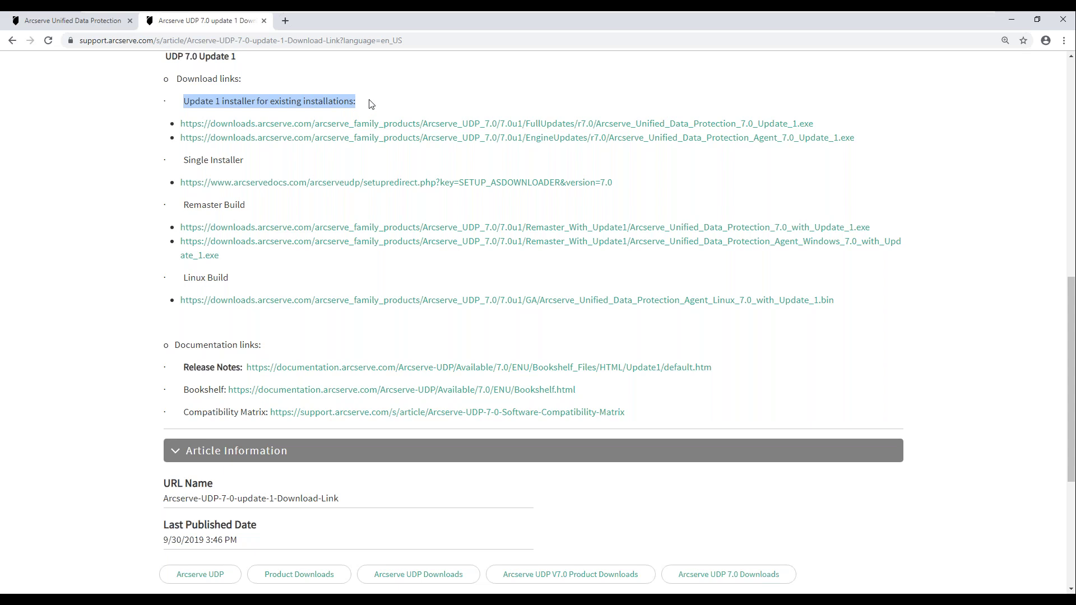
click(358, 105)
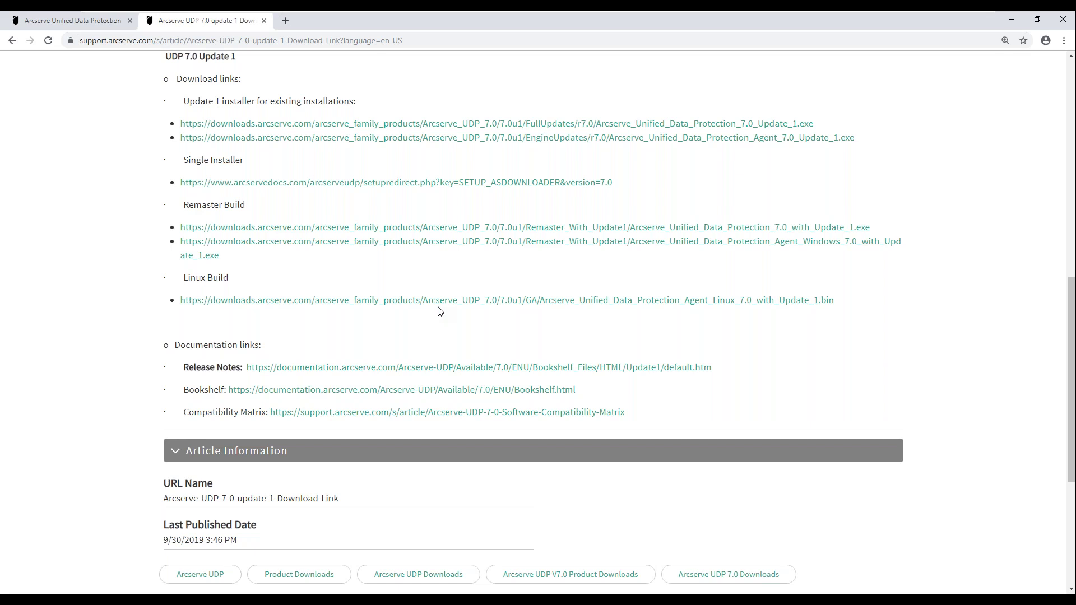
- From the UDP console's node list, use Login Agent on the sql node to open its agent window
click(48, 23)
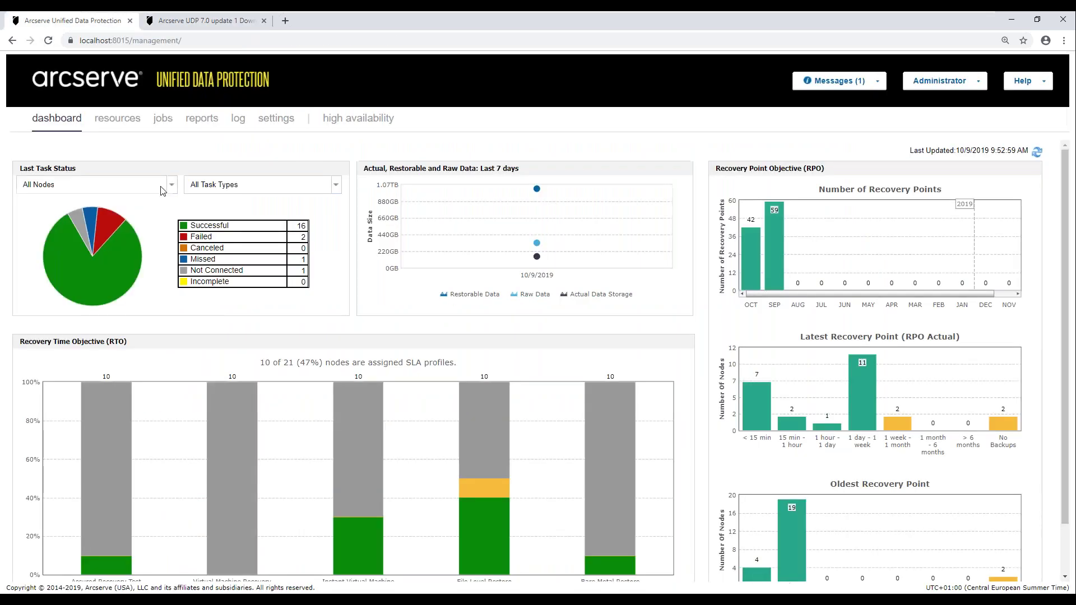
click(118, 120)
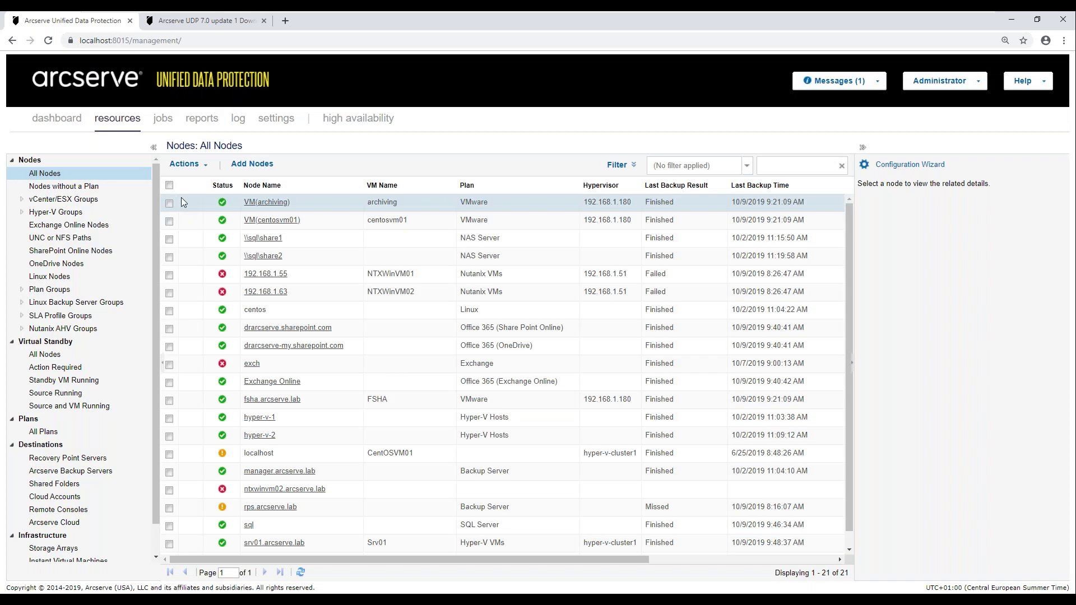
right_click(249, 529)
click(269, 418)
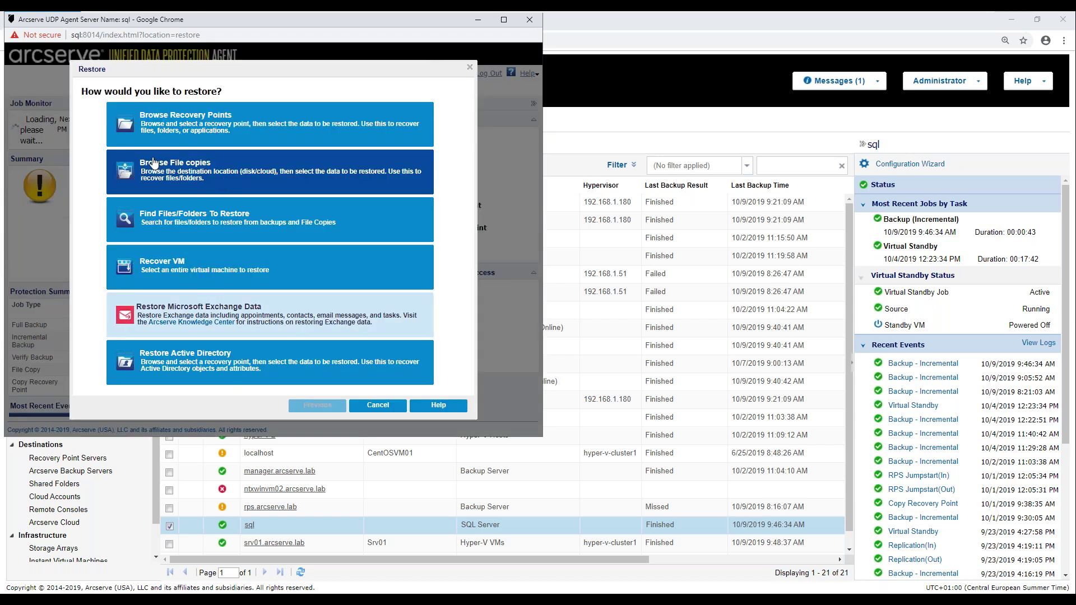
- Browse the sql node's recovery points, enable Perform Block Restore, then close Restore and the agent window
click(185, 122)
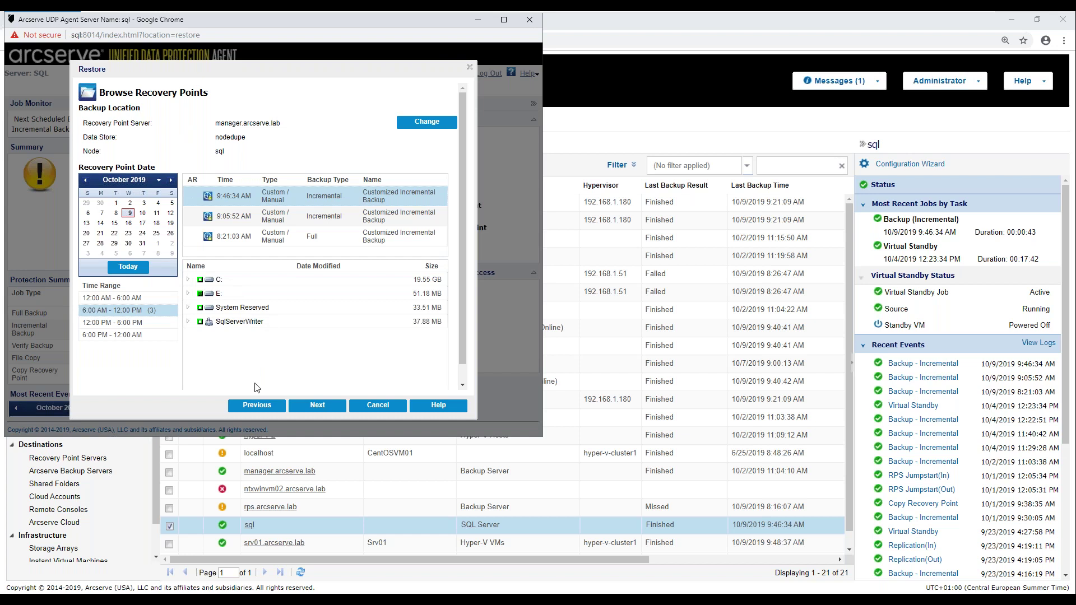
click(318, 406)
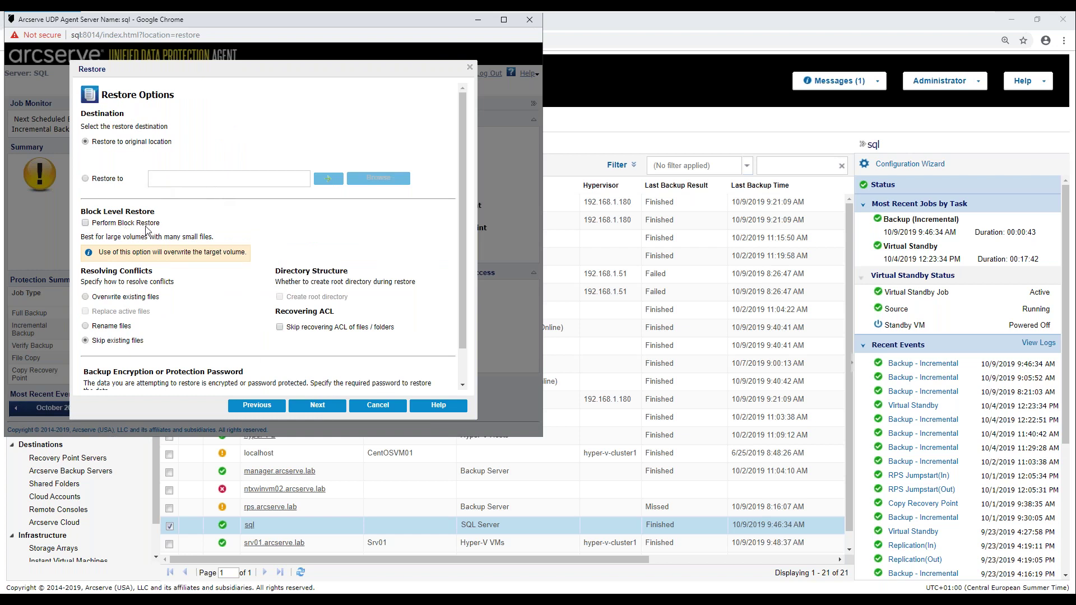
click(152, 228)
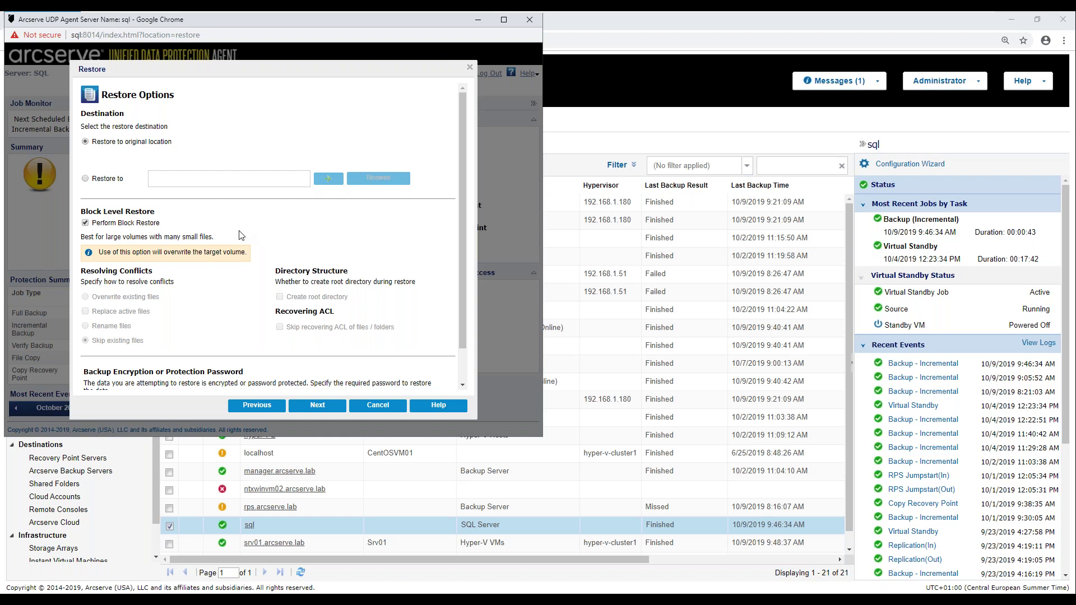
click(470, 68)
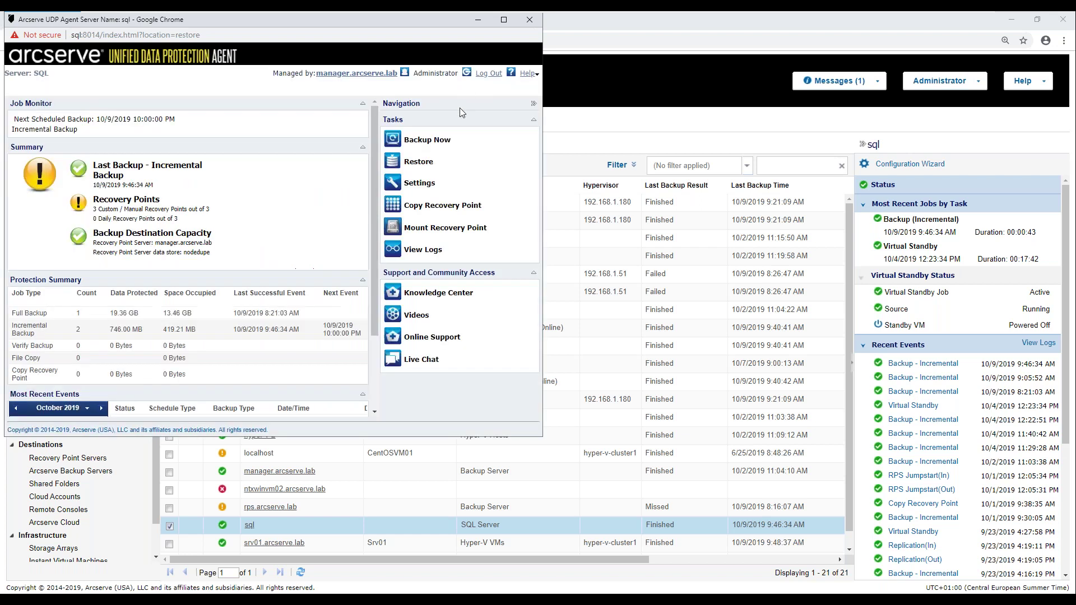
click(529, 19)
- Deselect the sql node and open the Exchange plan from All Plans for modification
click(169, 530)
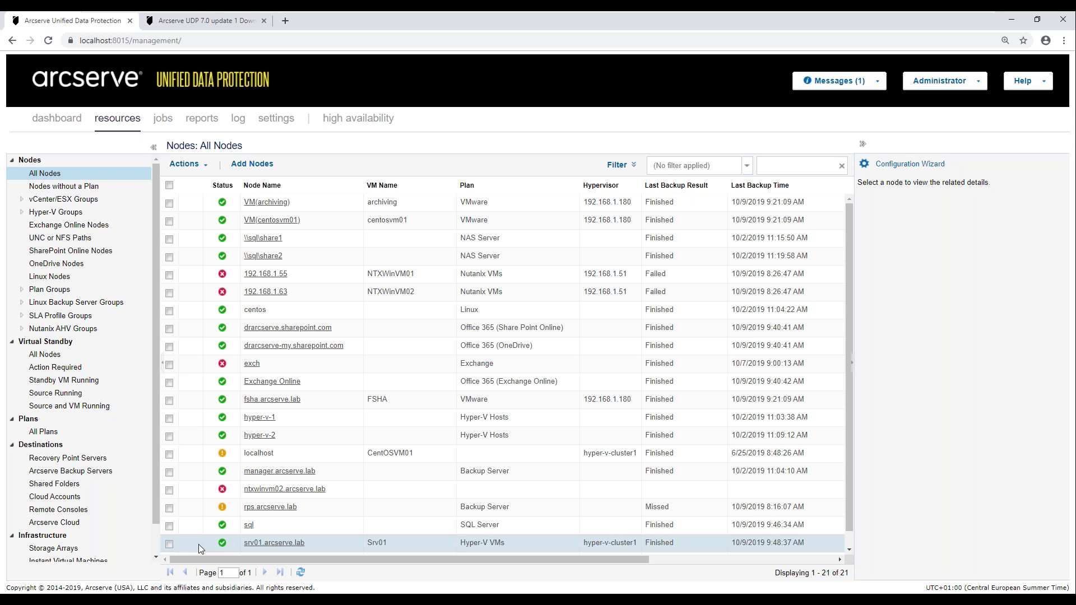
click(39, 433)
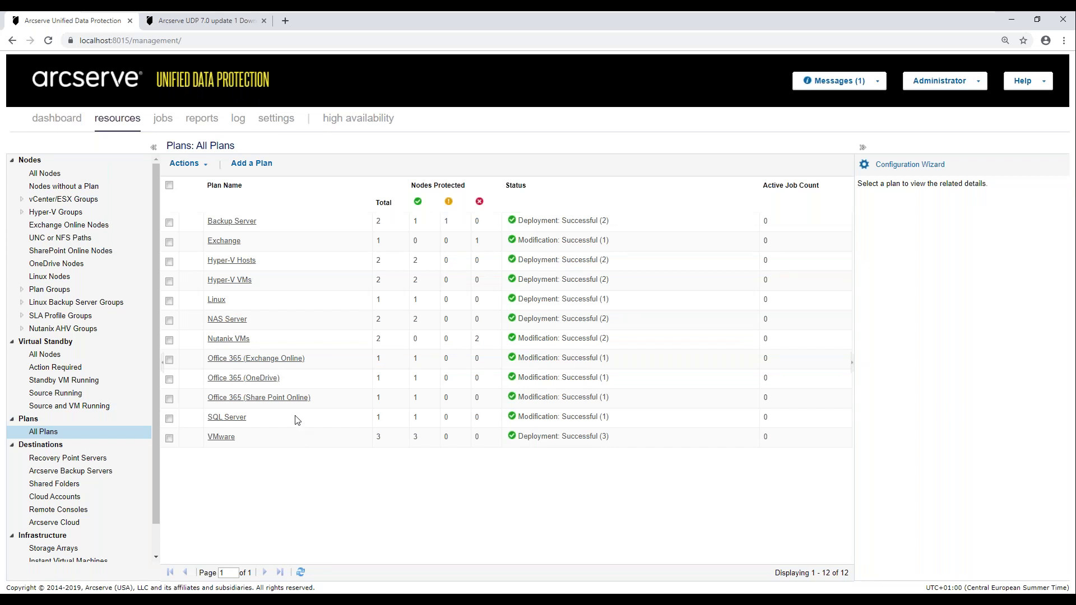
click(225, 241)
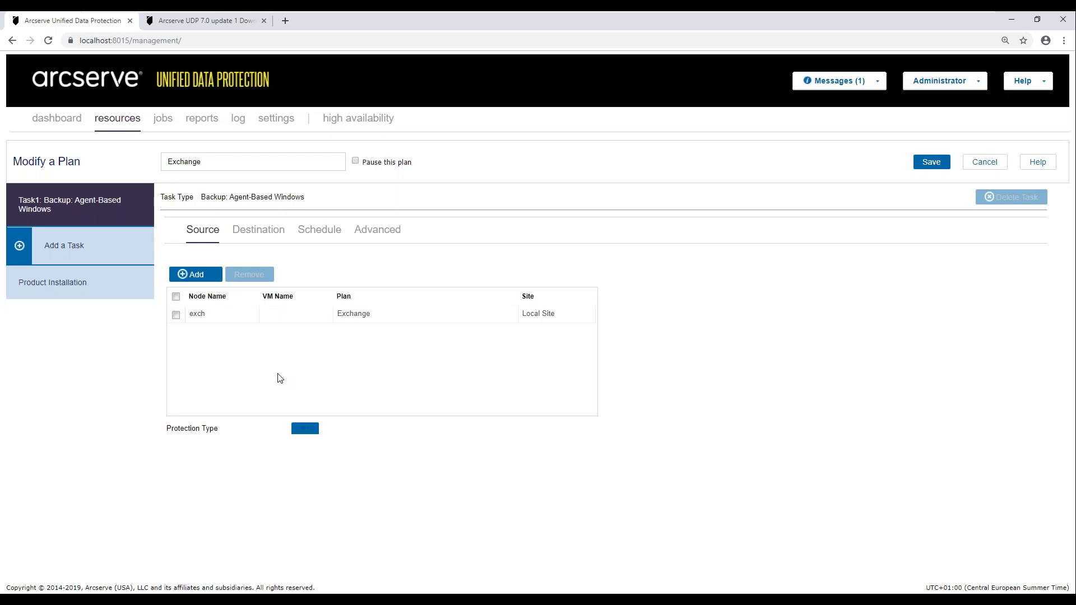
- On the Exchange plan's Destination, enable 'Use selected network for backup traffic', review networks, then cancel
click(256, 235)
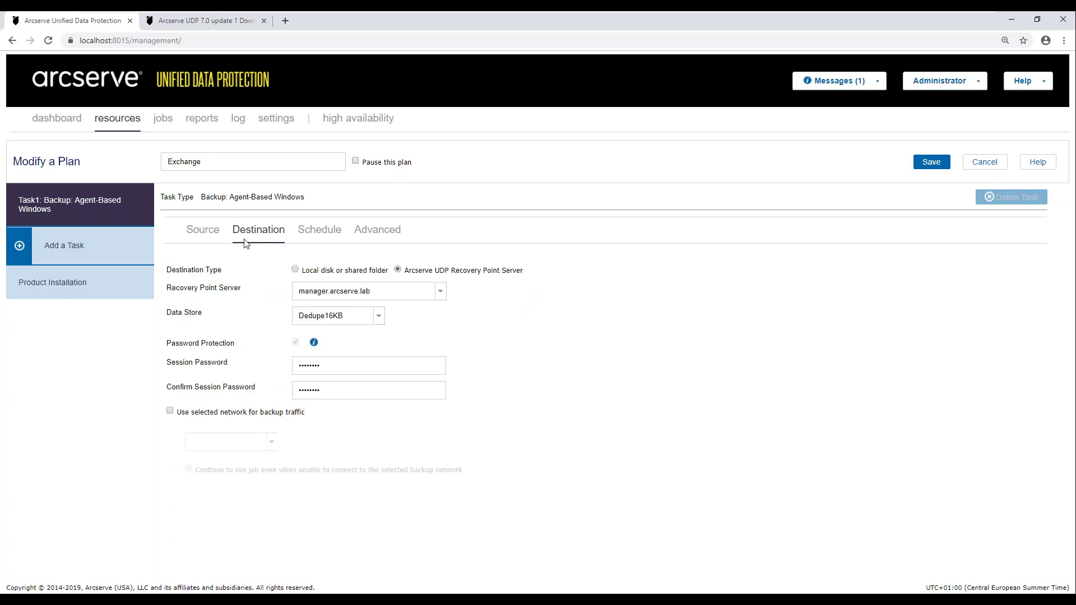
click(170, 412)
click(271, 445)
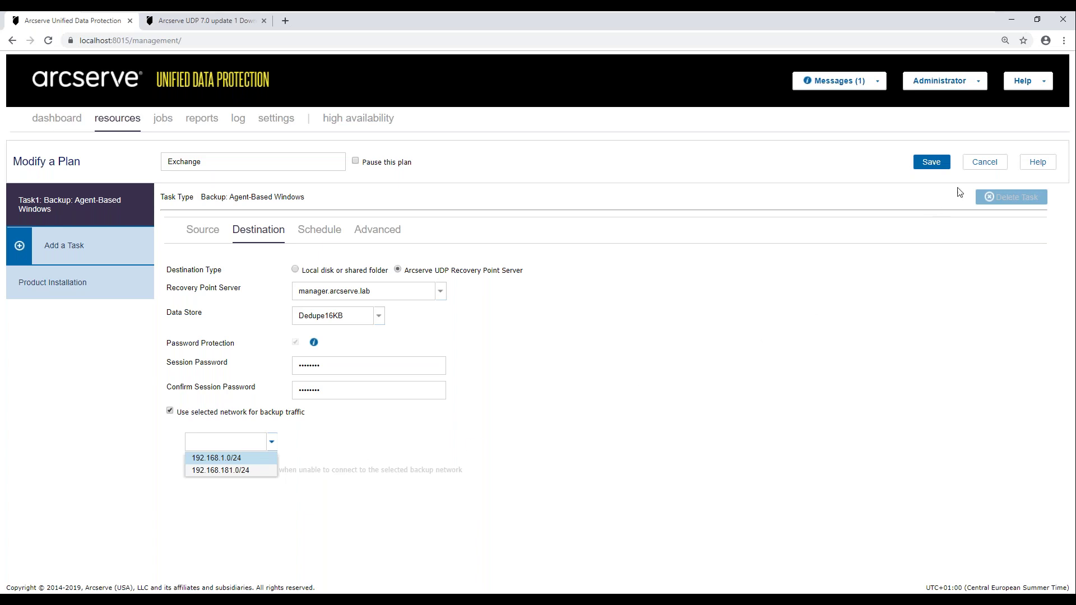
click(978, 164)
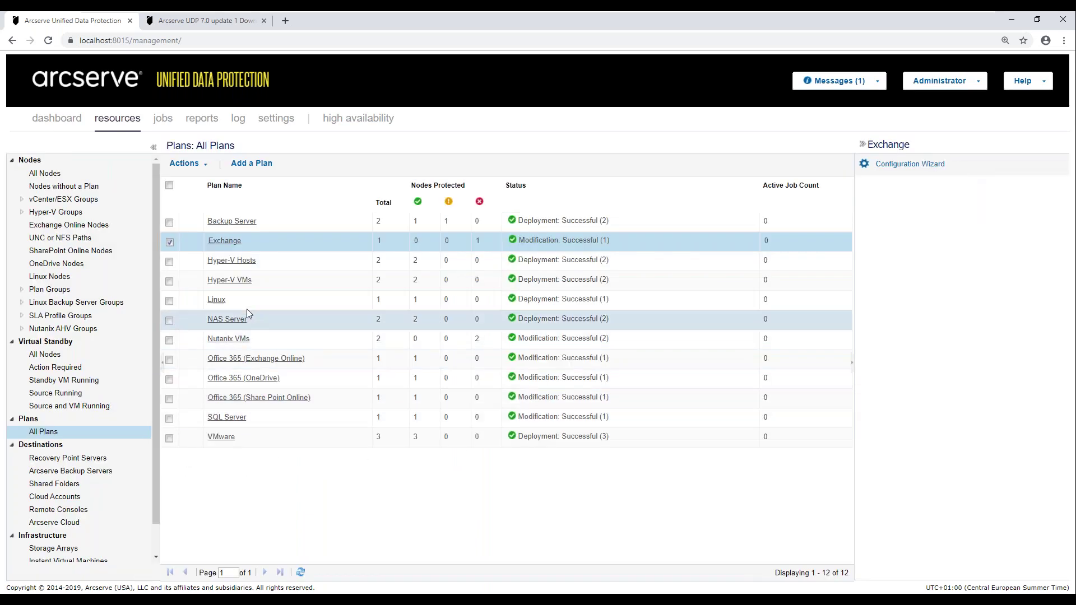
- In the Hyper-V VMs plan, tick 'Use selected network for backup traffic' on Source, then view Destination
click(239, 281)
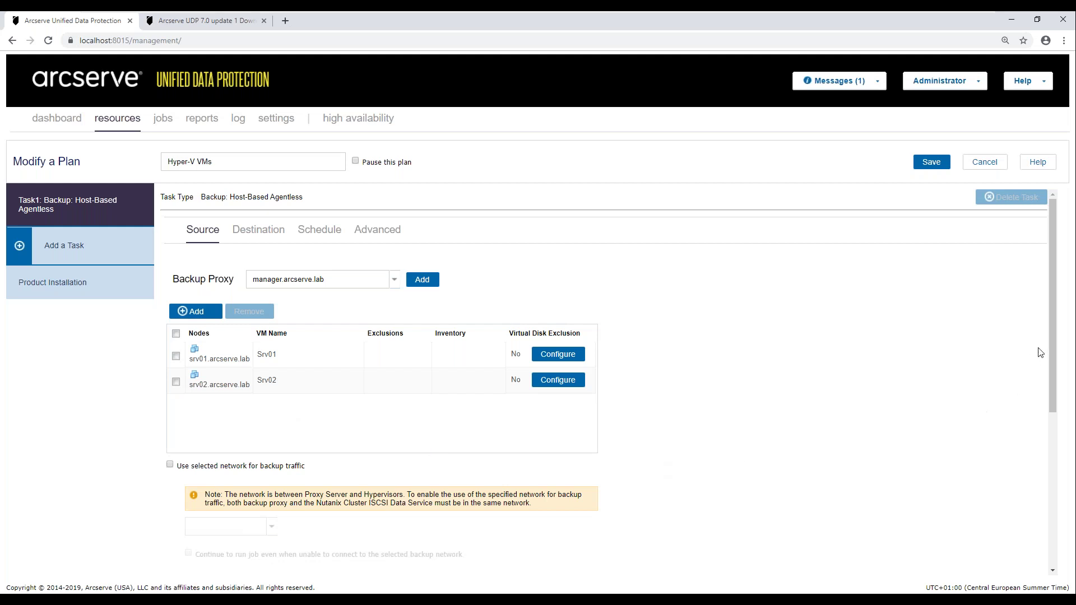
scroll(1051, 322, down, 1)
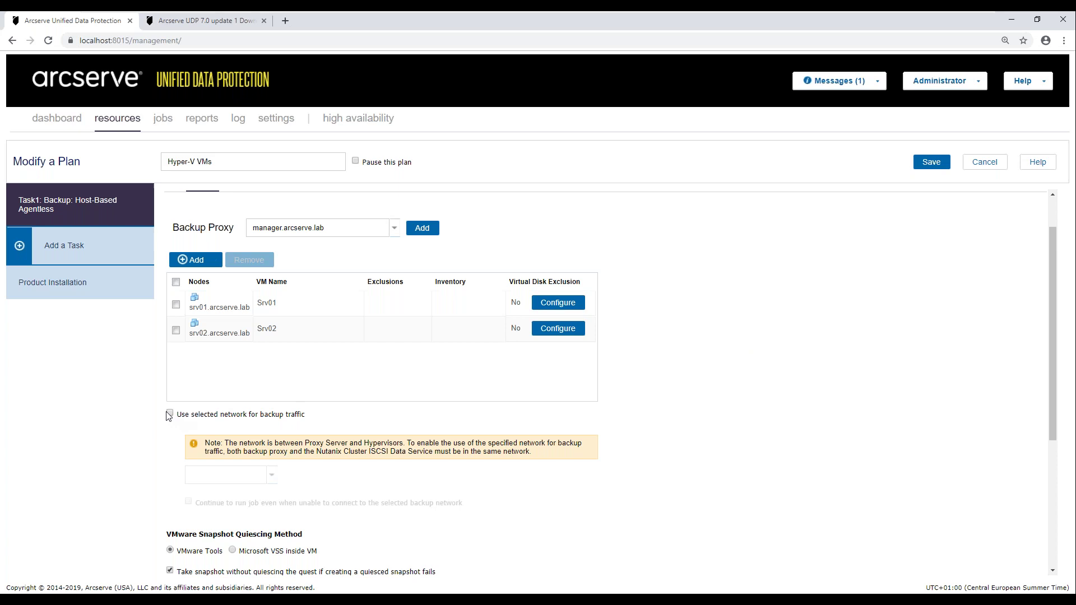
click(170, 413)
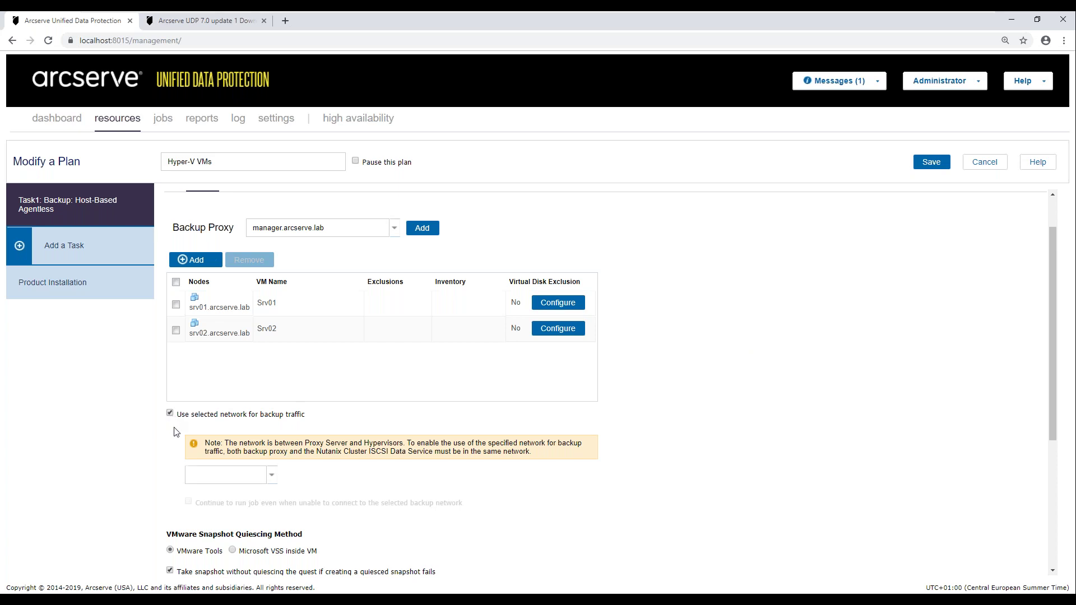
click(265, 477)
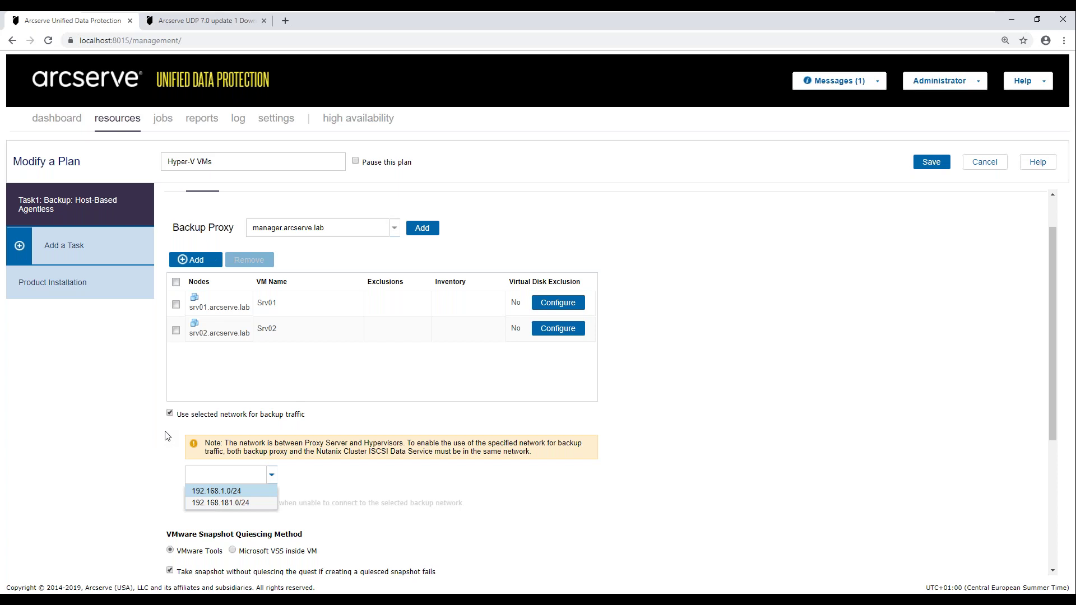
click(863, 274)
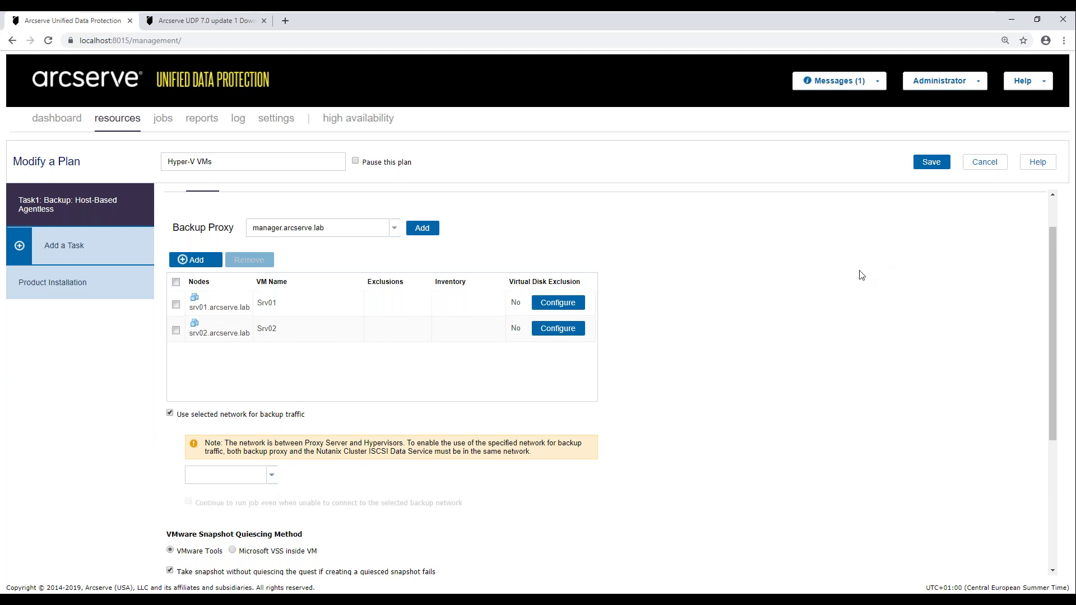
scroll(863, 275, up, 1)
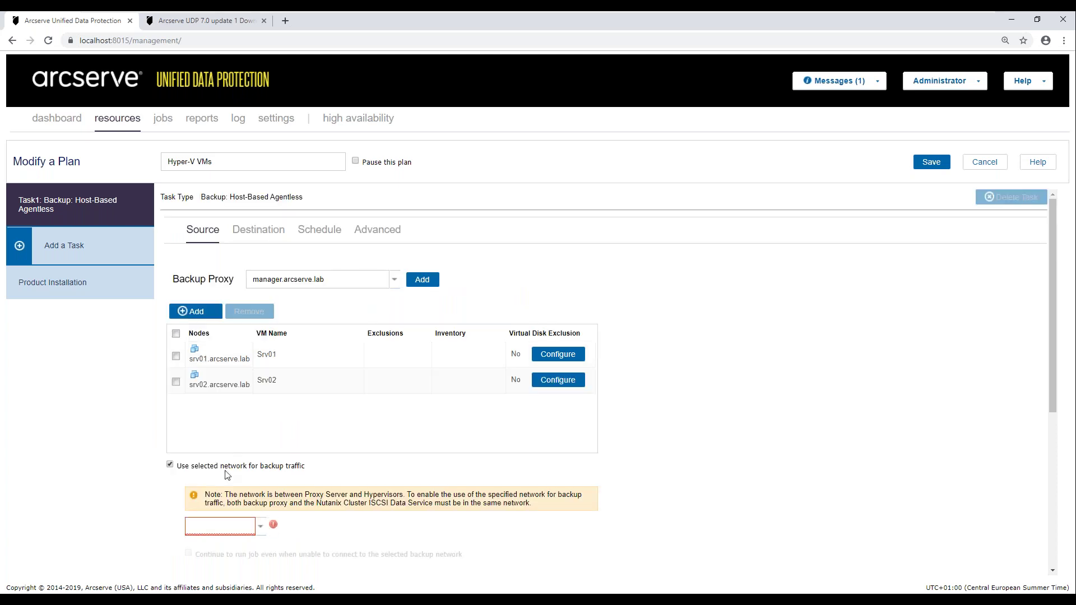
click(253, 236)
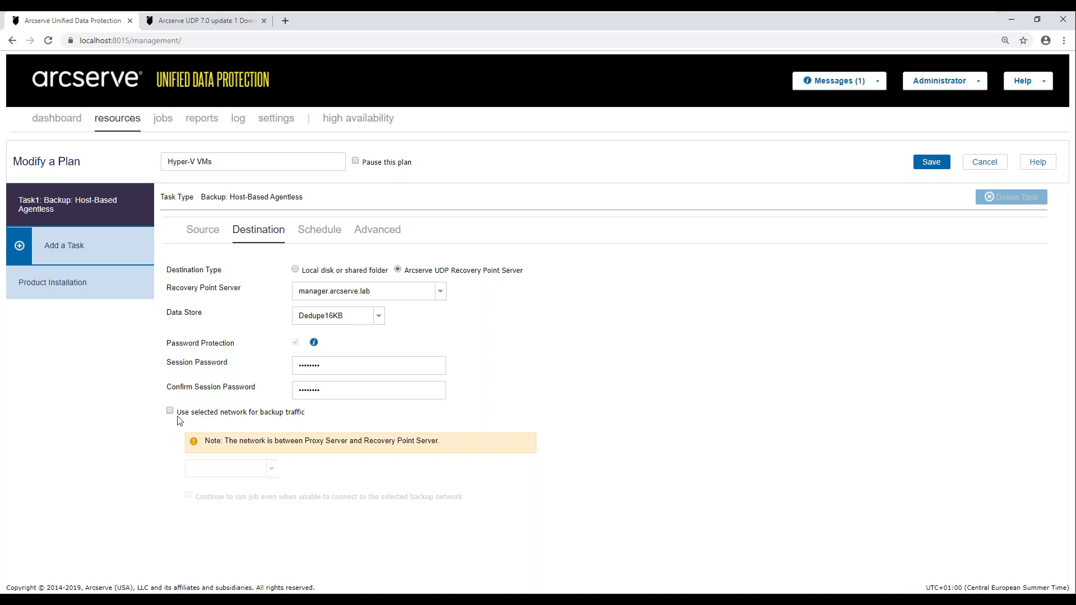
- Enable a selected network to the recovery point server on Destination, review the list, then cancel the plan
click(186, 413)
click(274, 470)
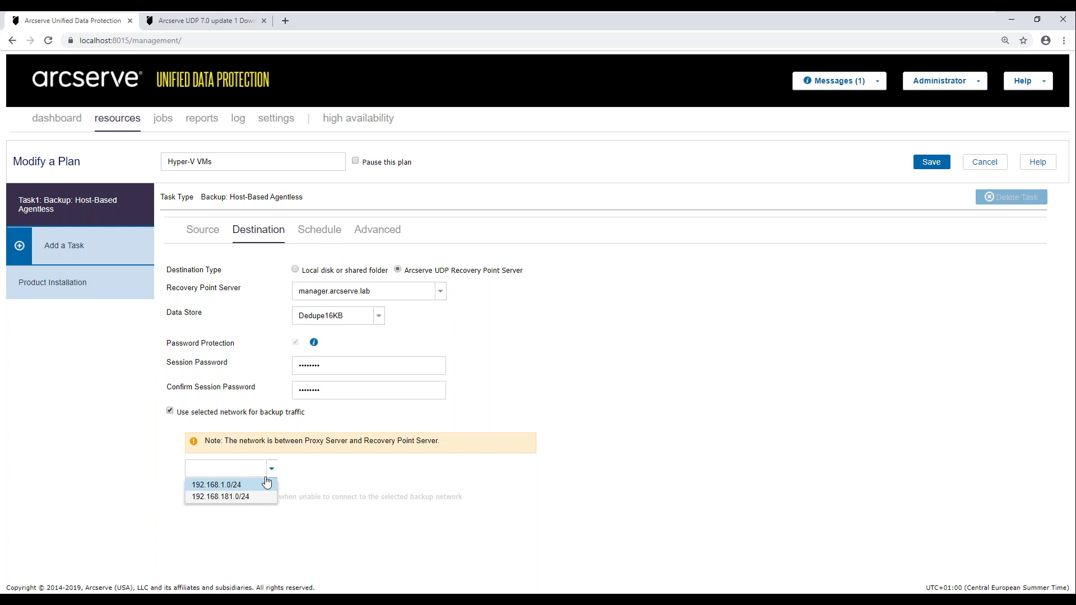
click(590, 371)
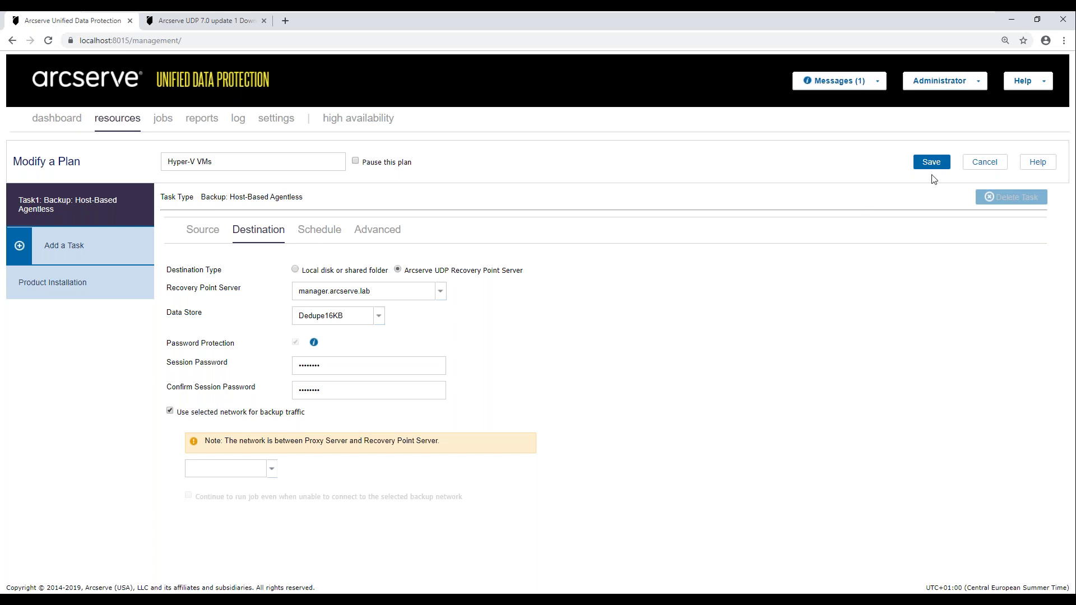
click(985, 162)
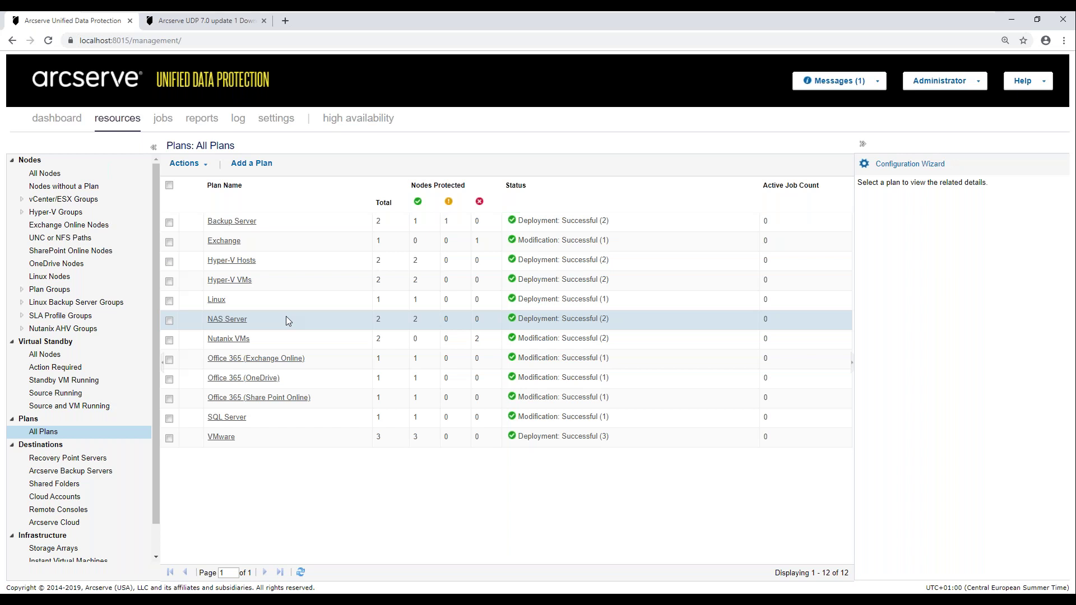
- Open the Exchange plan and add a second task of type Copy Recovery Points
click(221, 240)
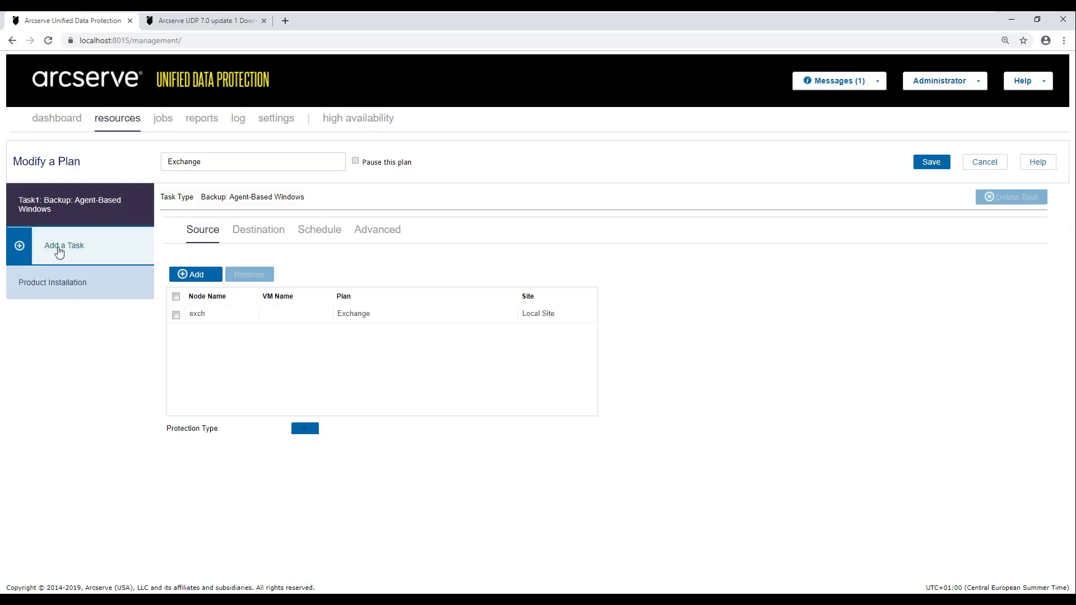
click(59, 250)
click(394, 199)
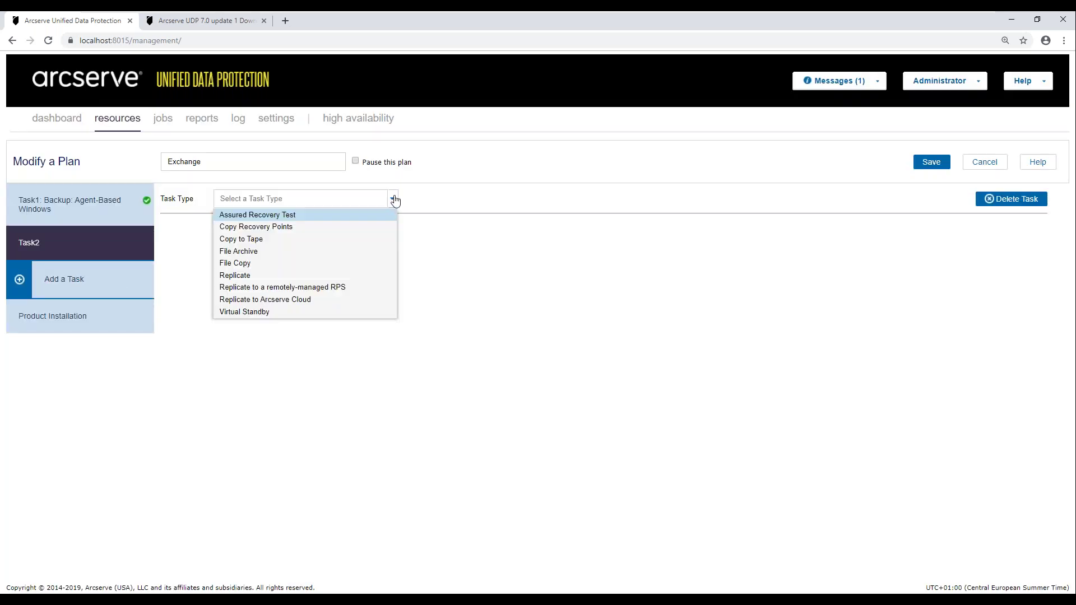
click(243, 232)
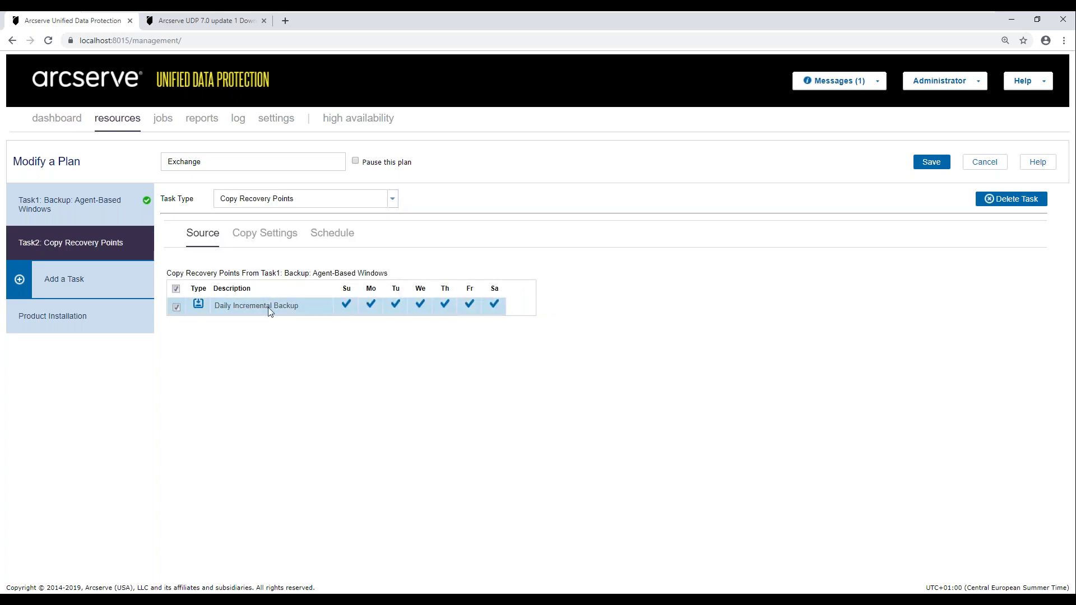
- Set the copy destination type to Cloud Storage and view the supported cloud services
click(251, 237)
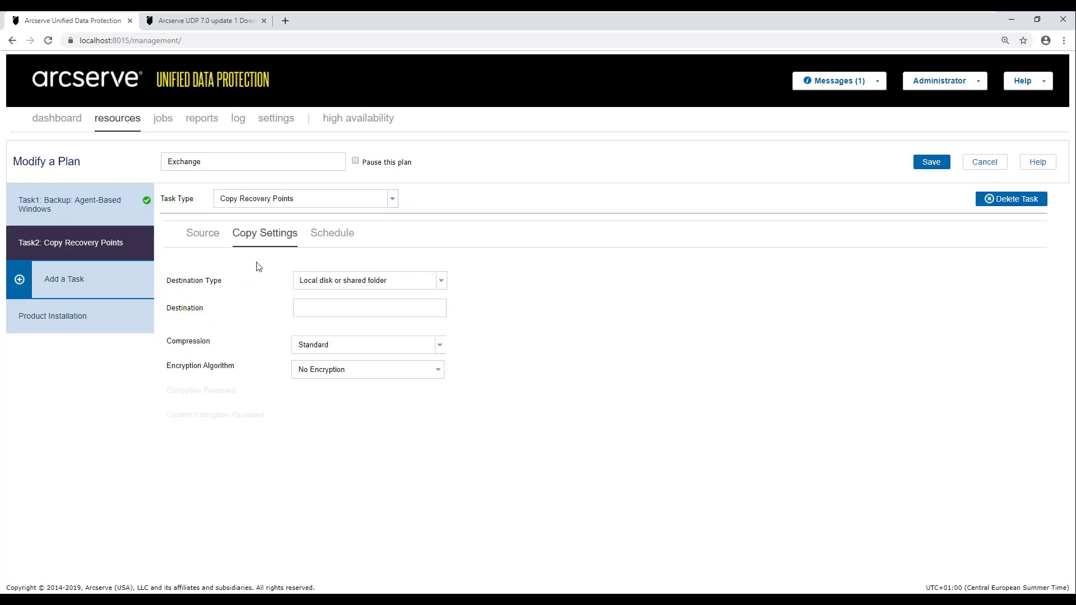
click(441, 280)
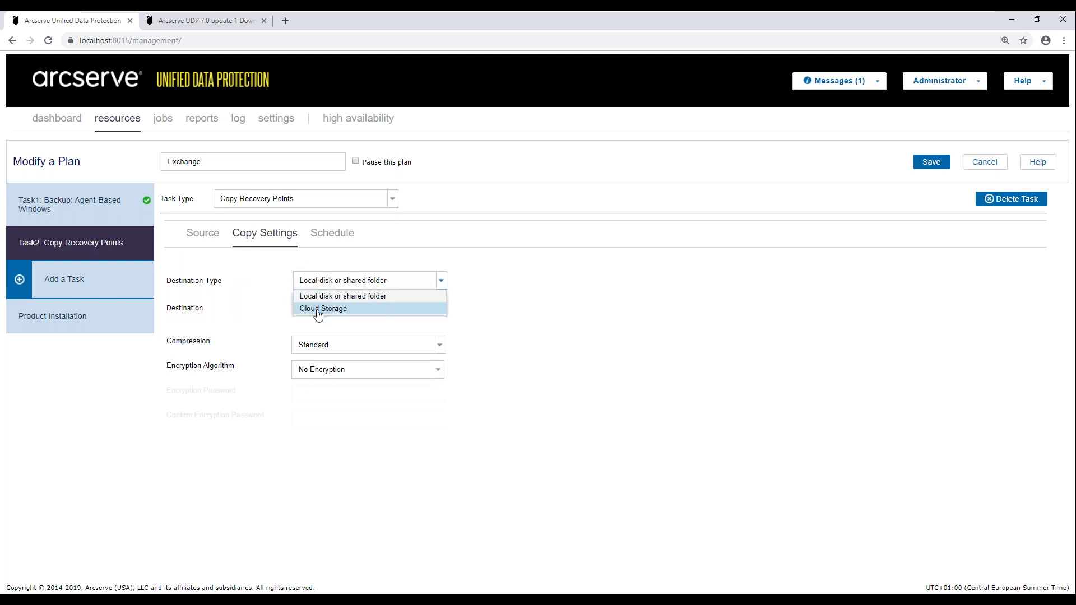
click(319, 310)
click(441, 308)
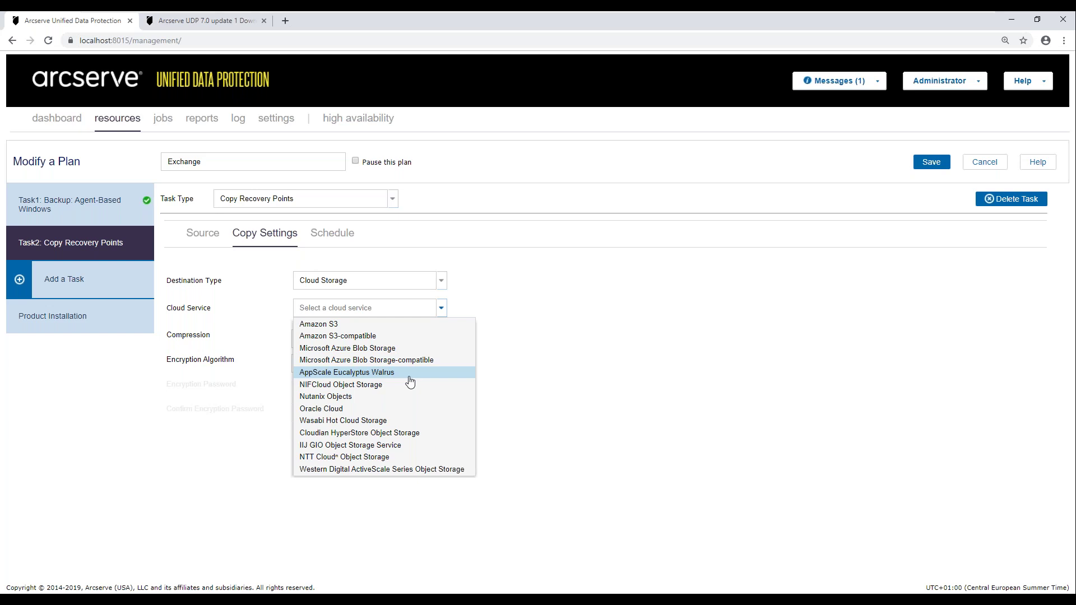
- Close the cloud service list and delete the Copy Recovery Points task
click(540, 321)
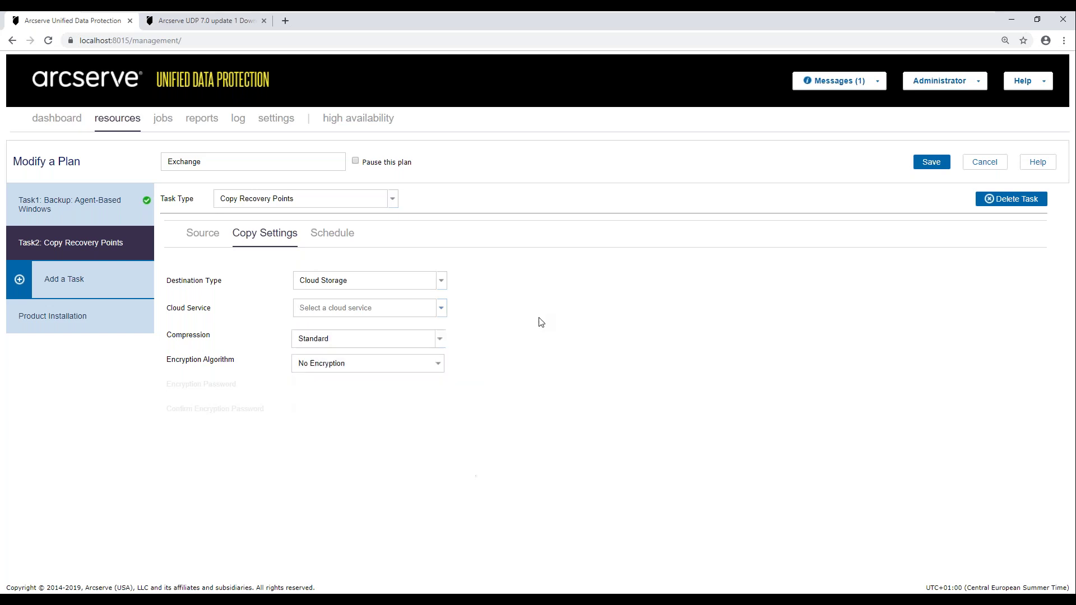
click(1007, 202)
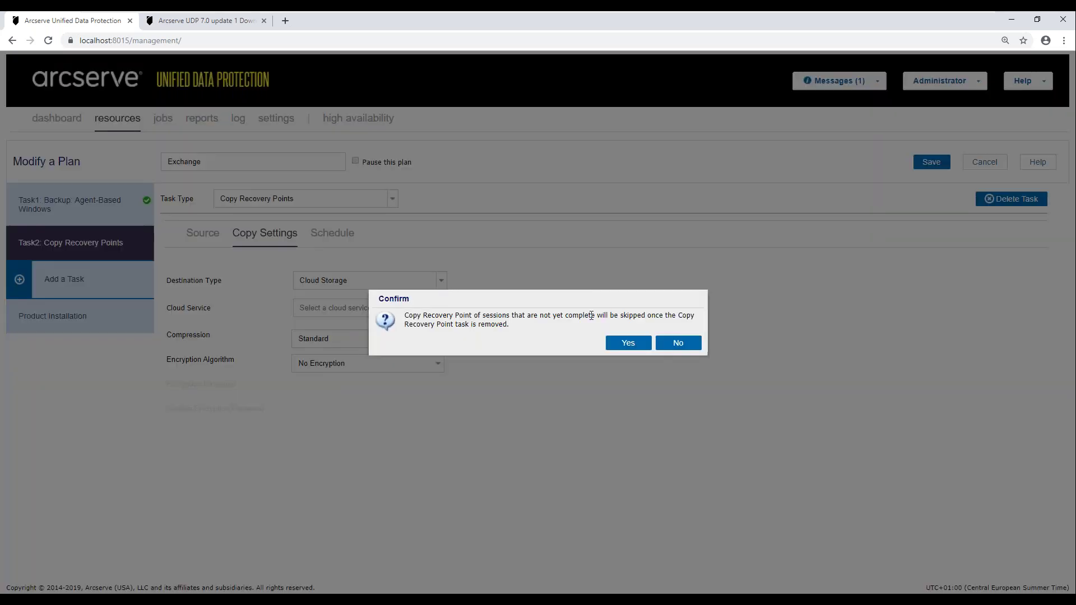
click(627, 341)
- Add a File Copy task from Daily Backups with source path c:\temp and no filters
click(115, 261)
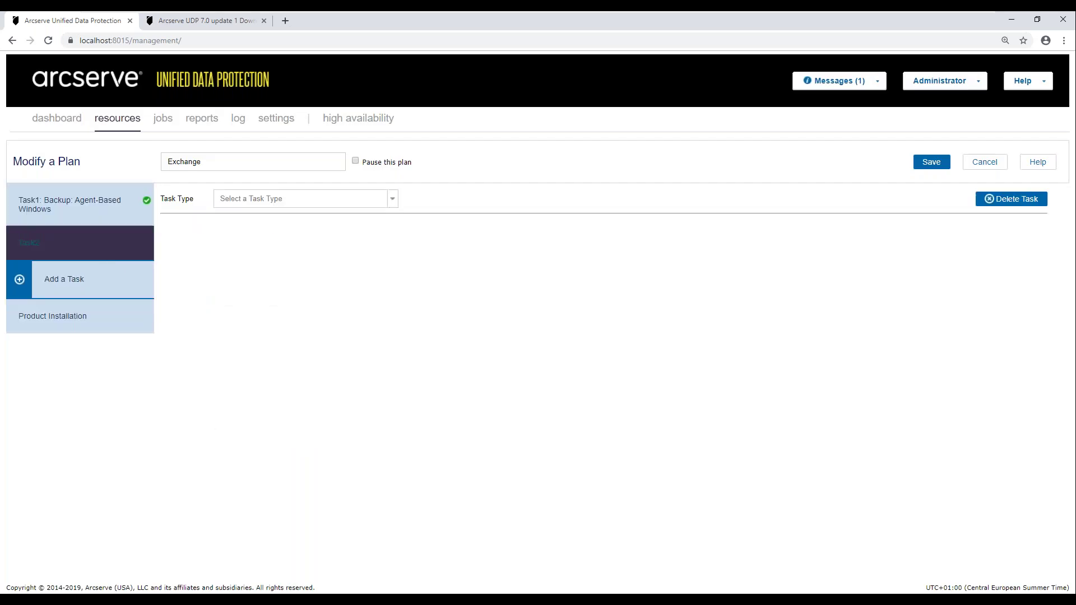
click(279, 200)
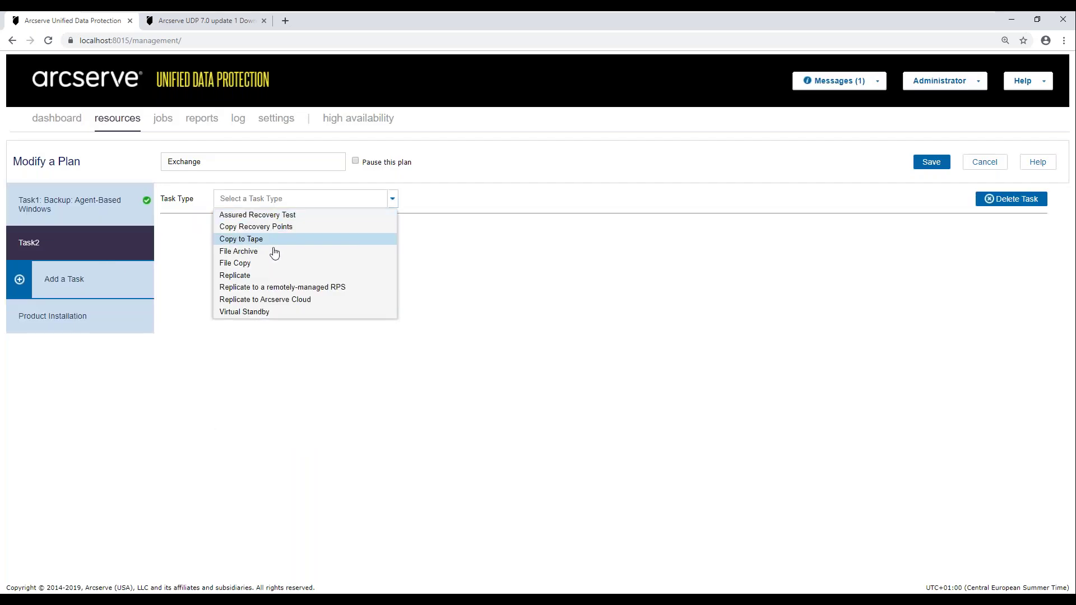
click(242, 264)
click(332, 313)
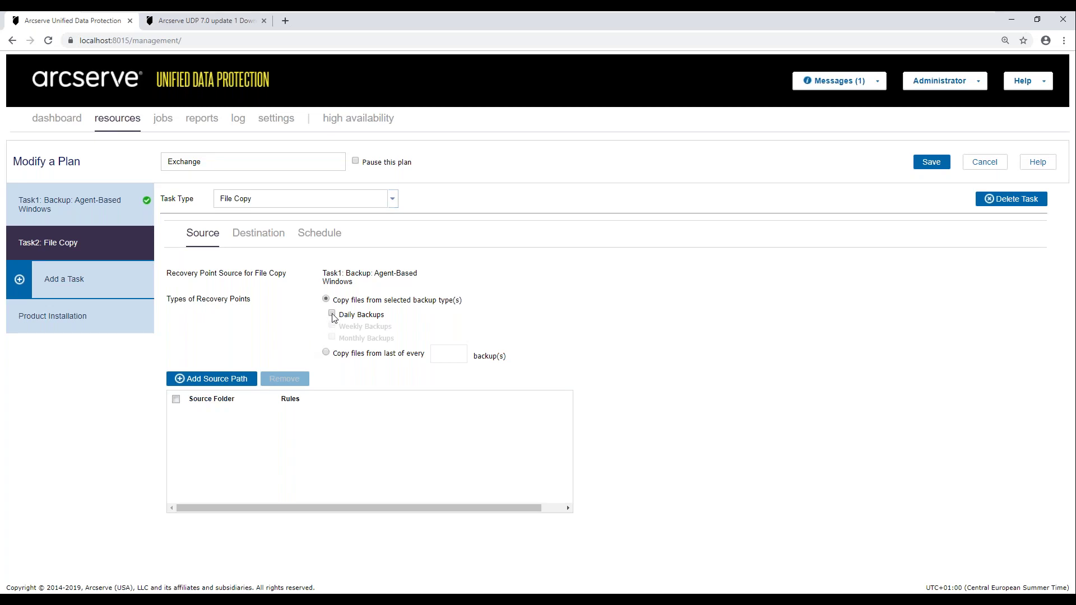
click(228, 381)
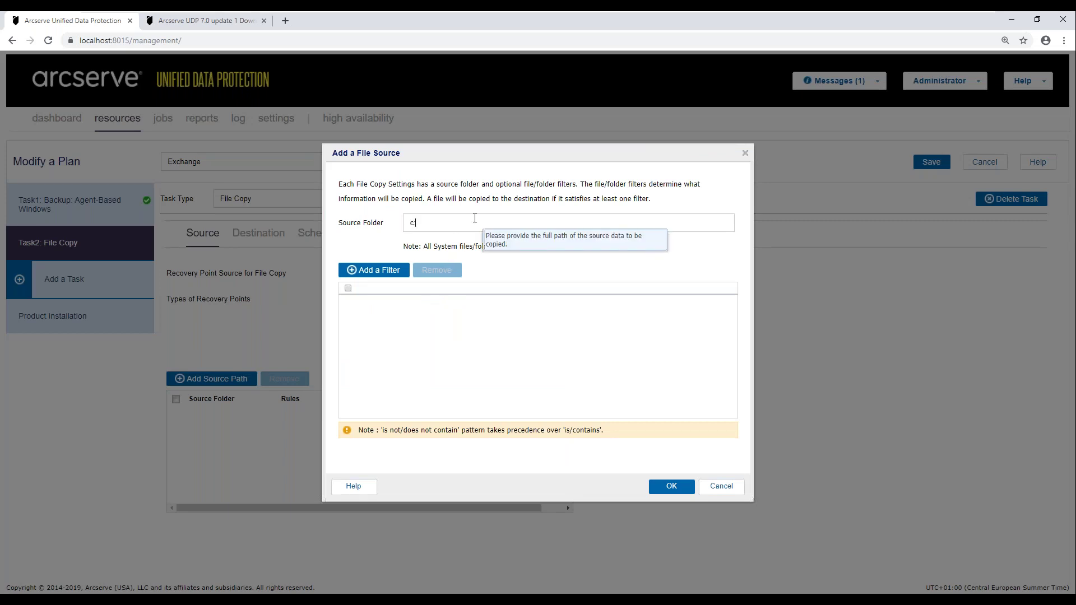
text(c:\temp)
click(672, 486)
click(626, 350)
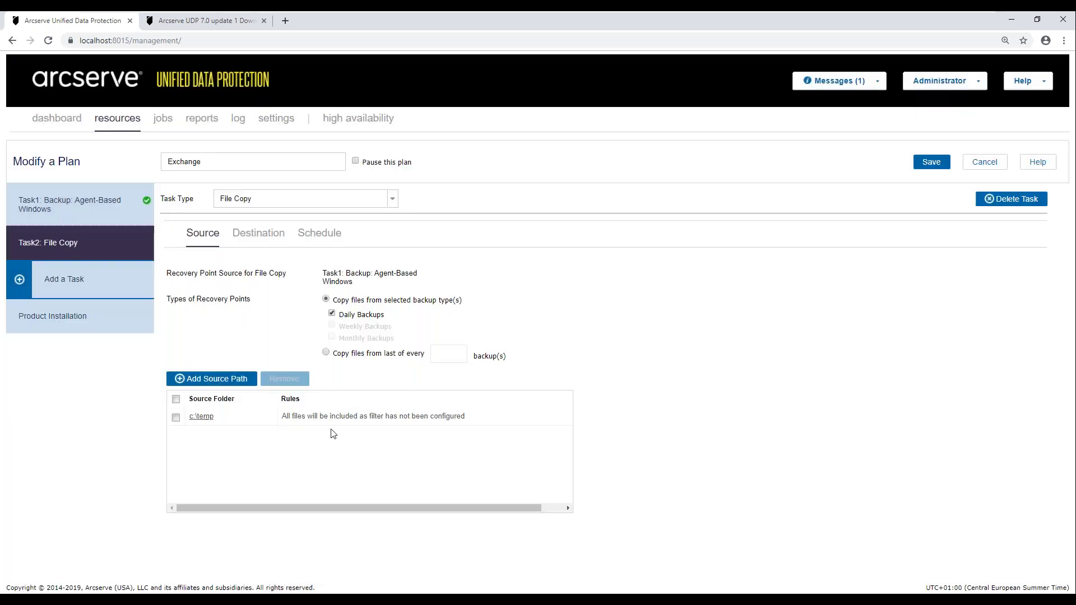
- Review the File Copy cloud destination list, then discard the Exchange plan changes
click(247, 236)
click(441, 308)
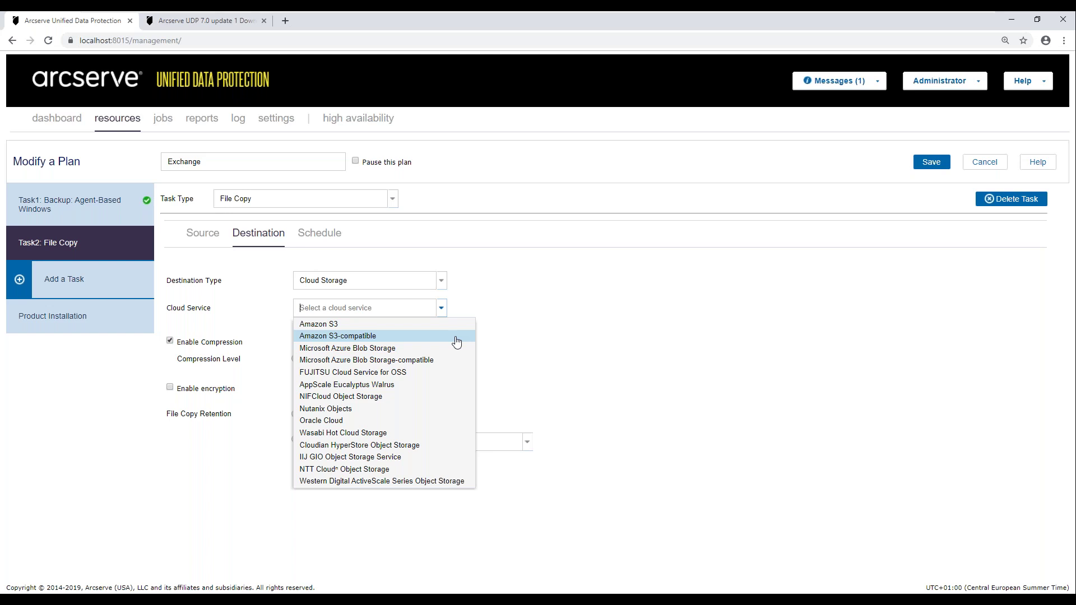
click(751, 285)
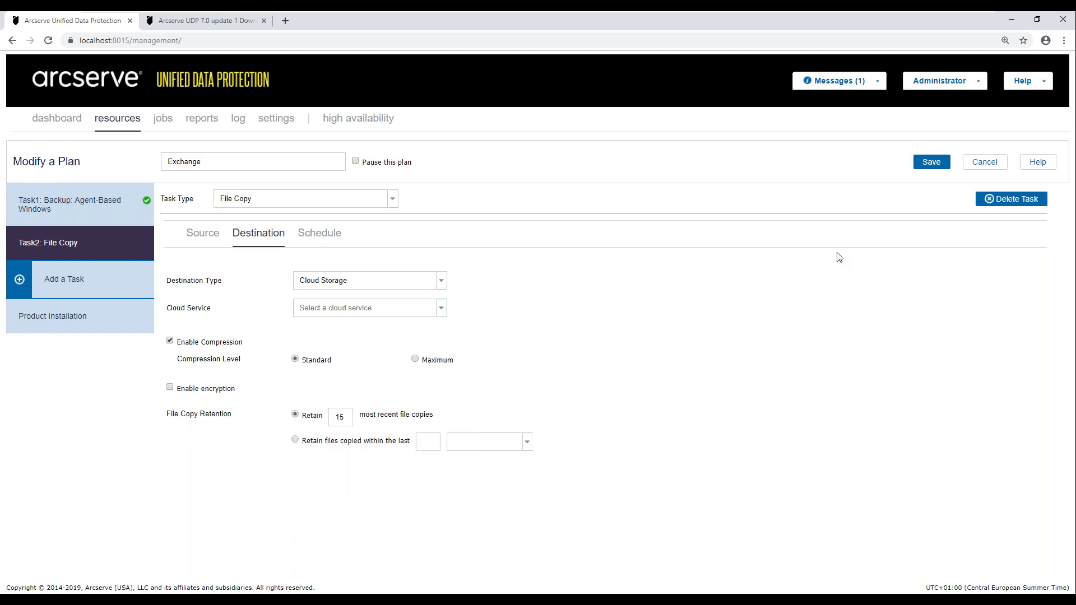
click(983, 167)
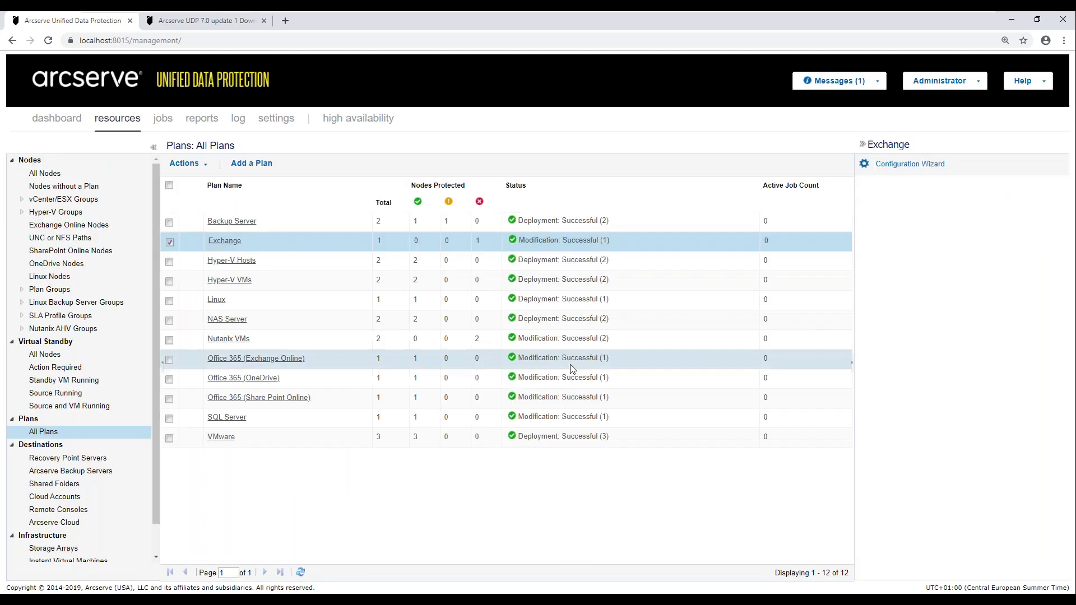
- From All Nodes, start a Restore on the centos node and choose Restore File
click(38, 174)
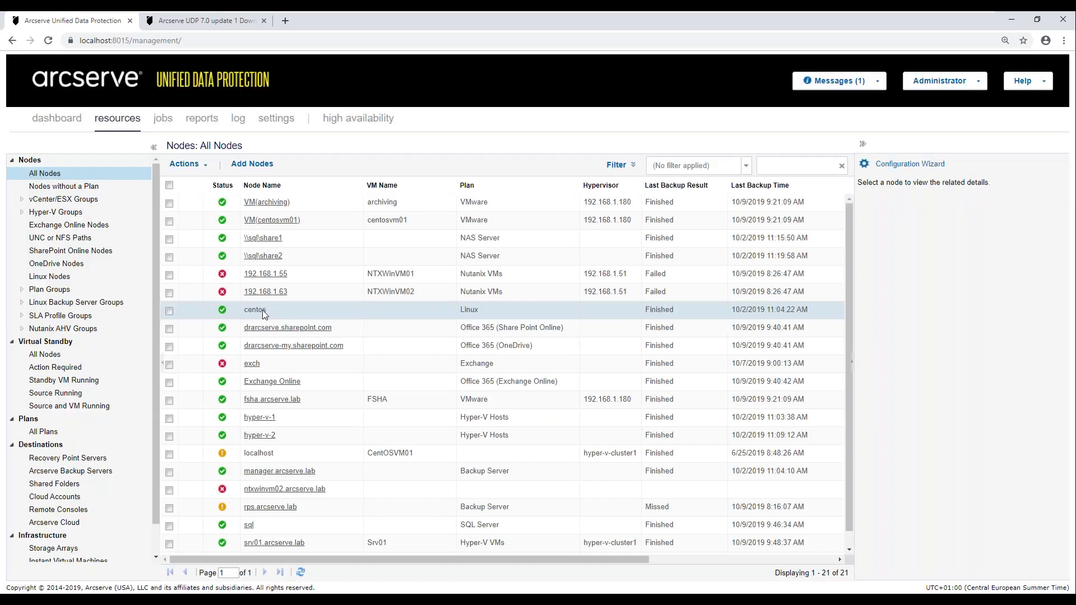
right_click(262, 311)
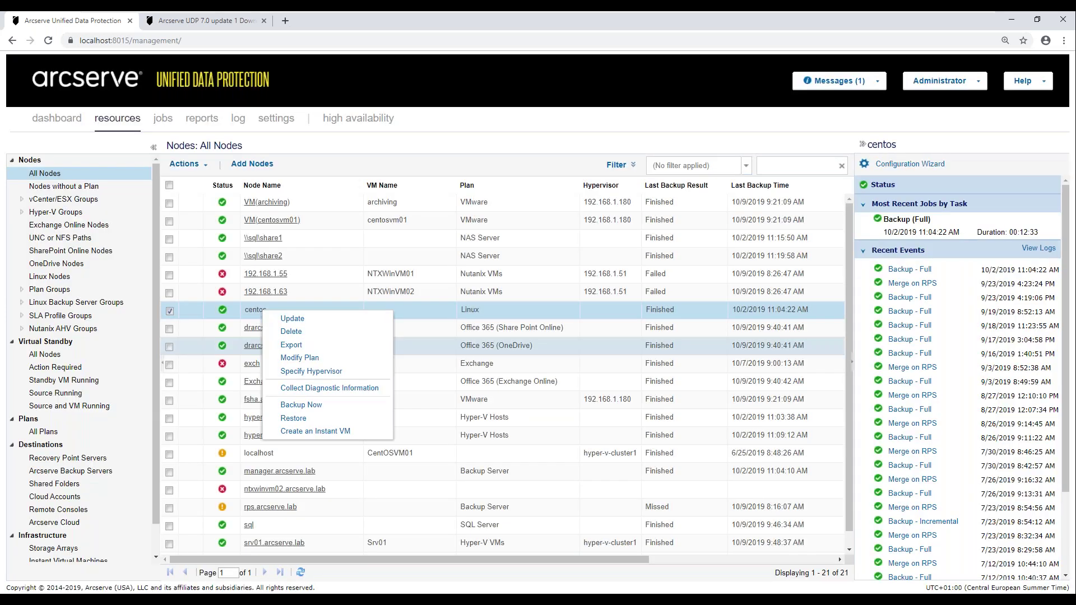
click(293, 419)
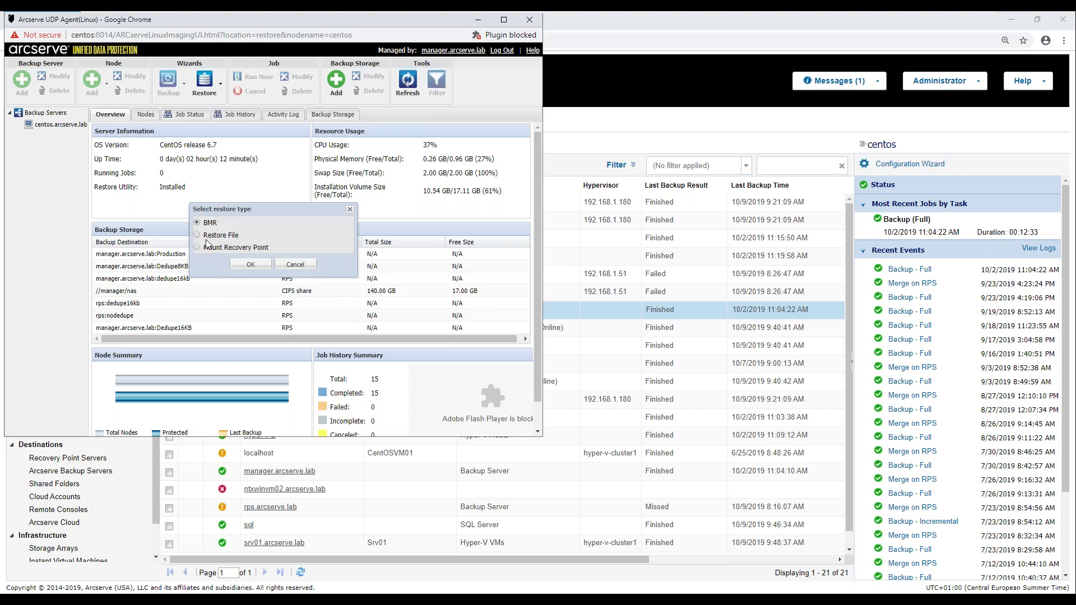
click(218, 239)
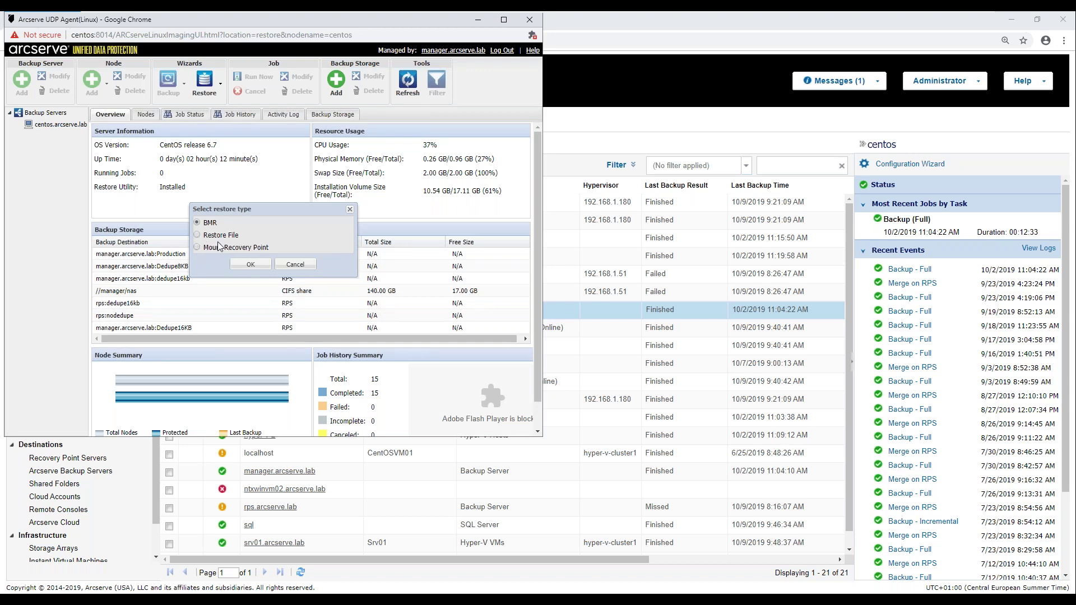
click(251, 269)
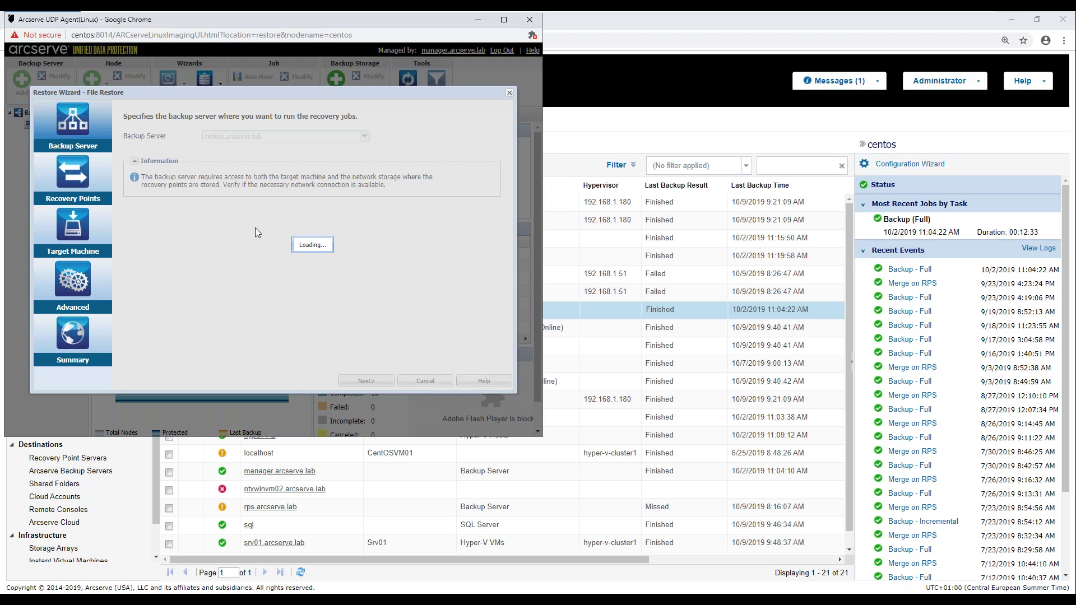
- Open the latest centos recovery point for browsing by entering its session password
click(358, 381)
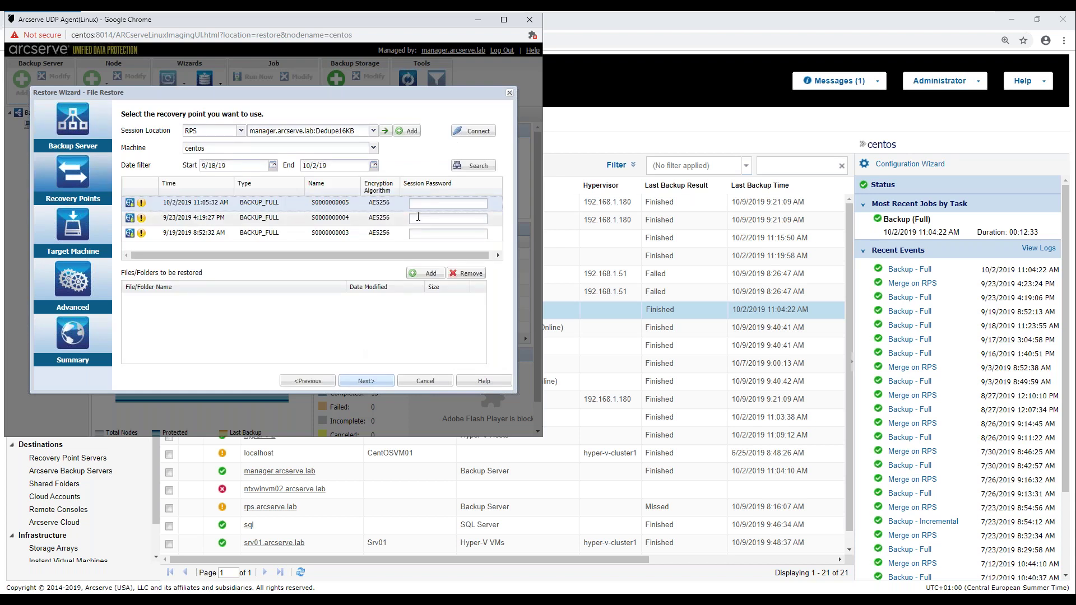
click(434, 204)
text(123)
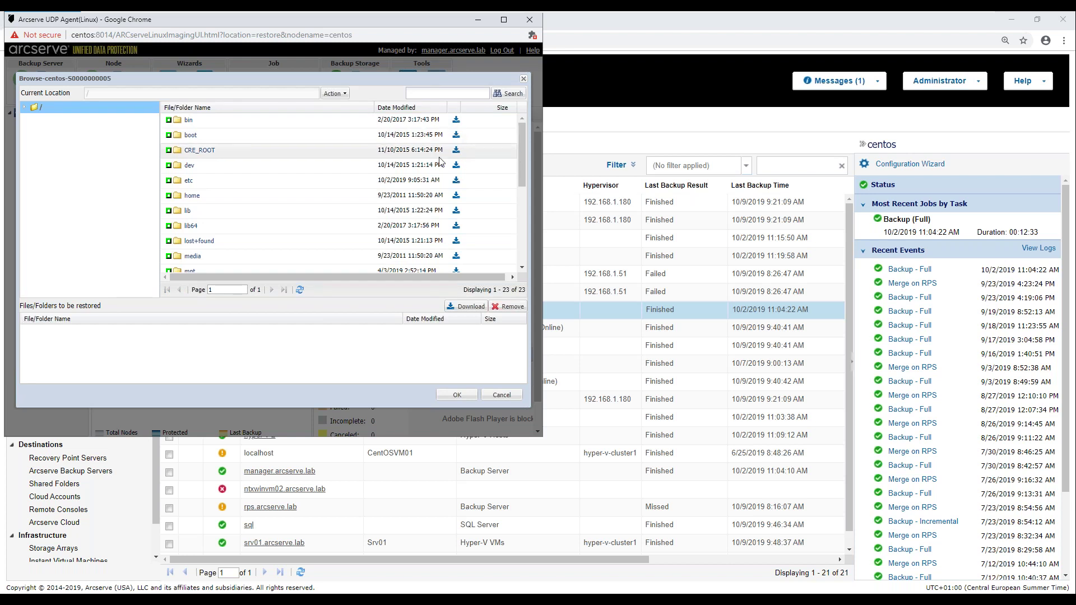
drag(522, 139, 522, 203)
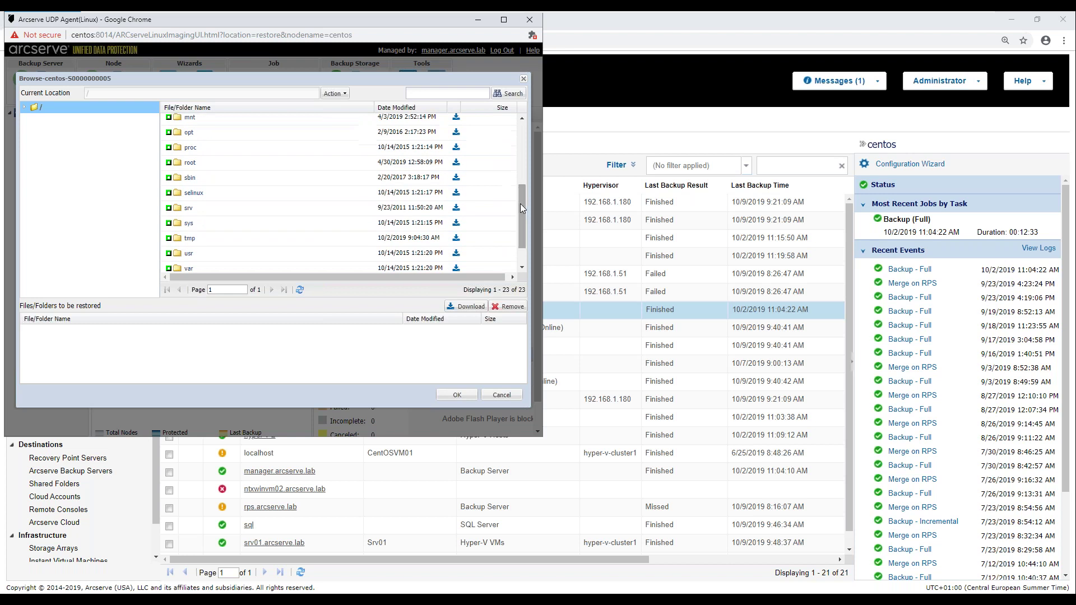
- Start downloading the tmp folder as a zip, cancel the download, and close the File Restore wizard
click(455, 239)
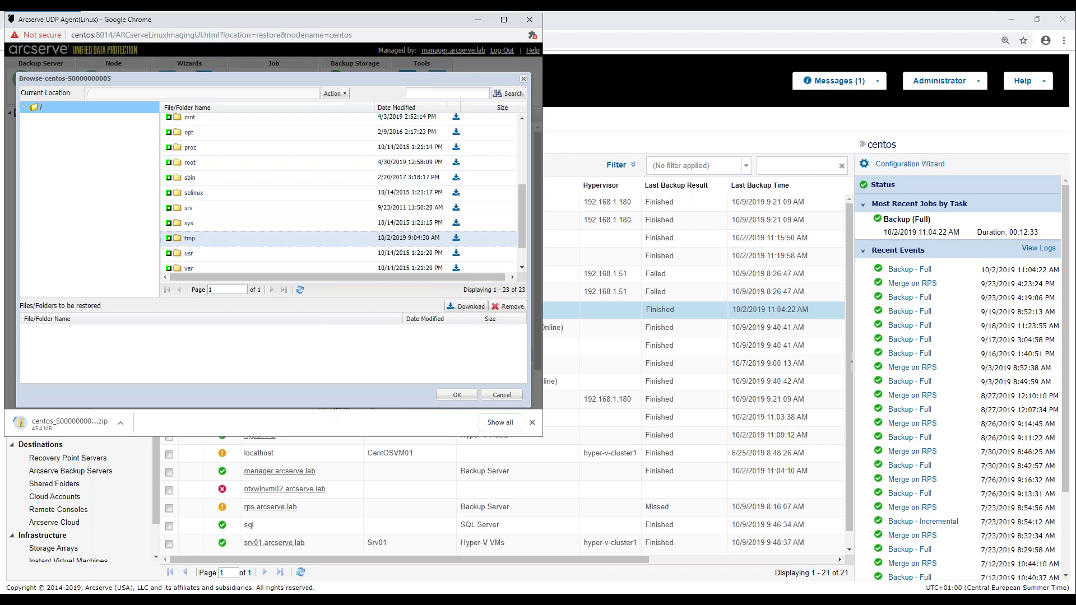
click(121, 422)
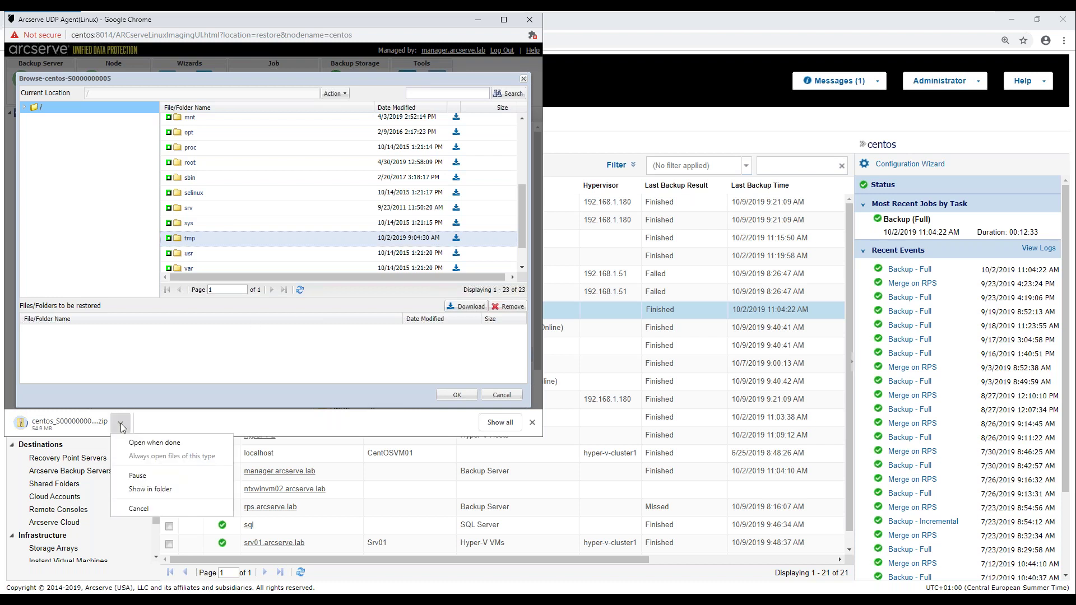
click(139, 508)
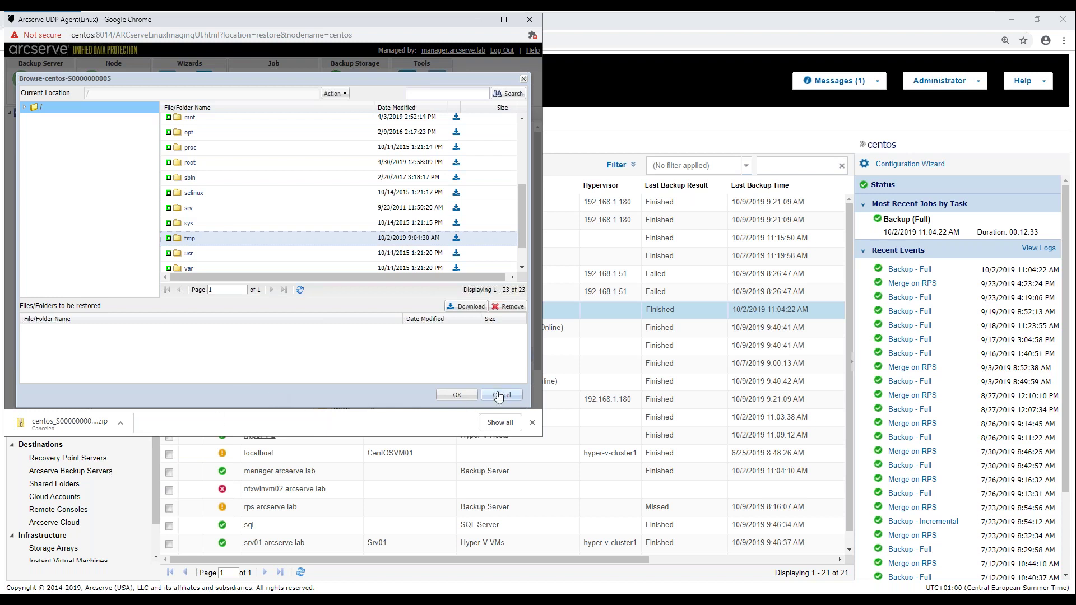
click(502, 395)
click(509, 93)
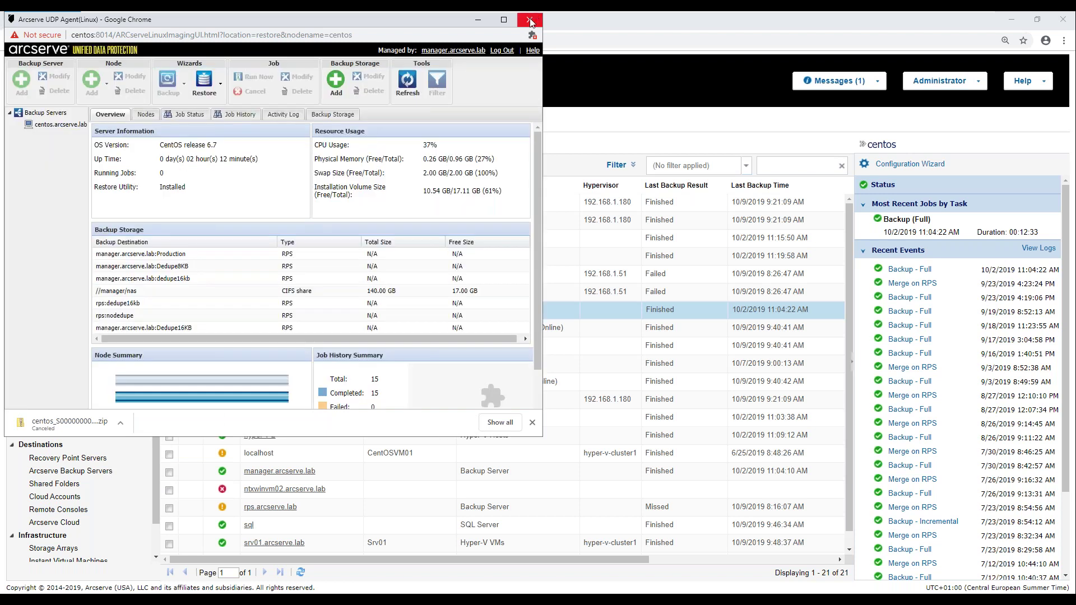
- Close the Linux agent window and launch Registry Editor through a Start search for 'rege'
click(529, 19)
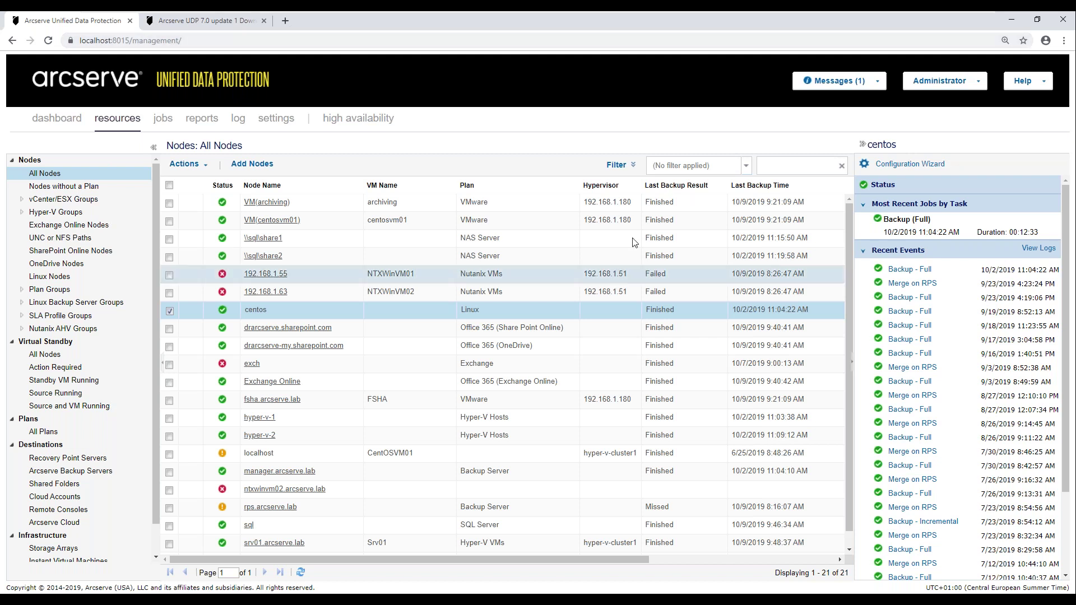
key(super)
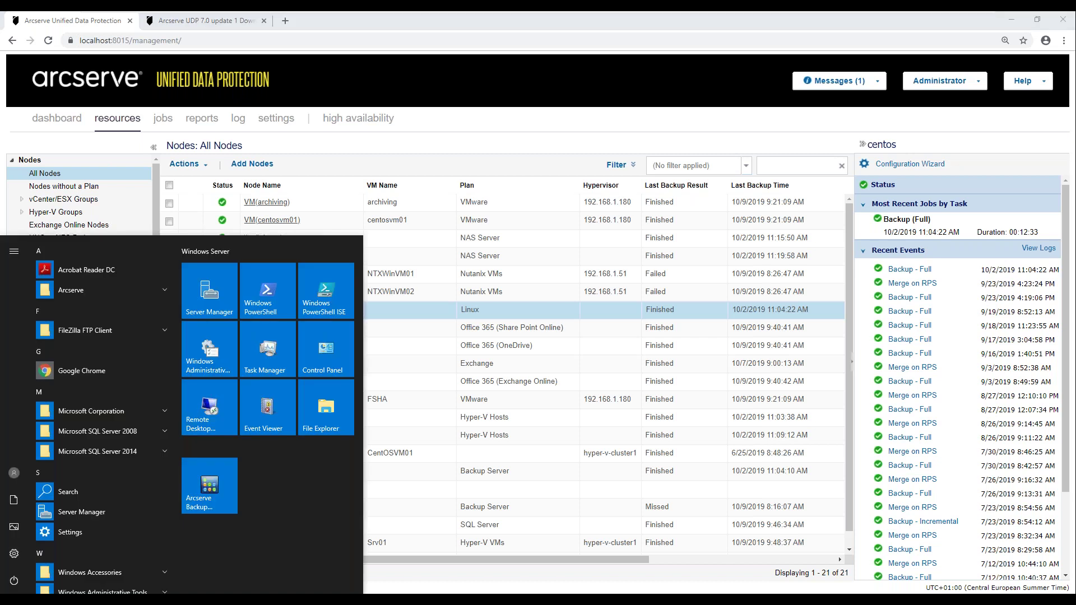
text(rege)
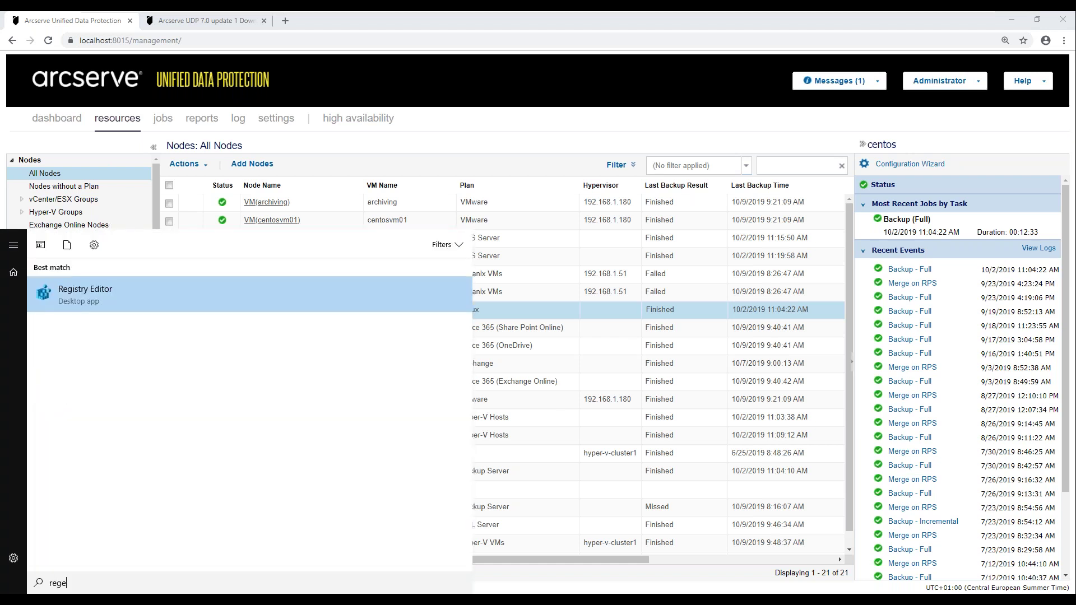
key(Return)
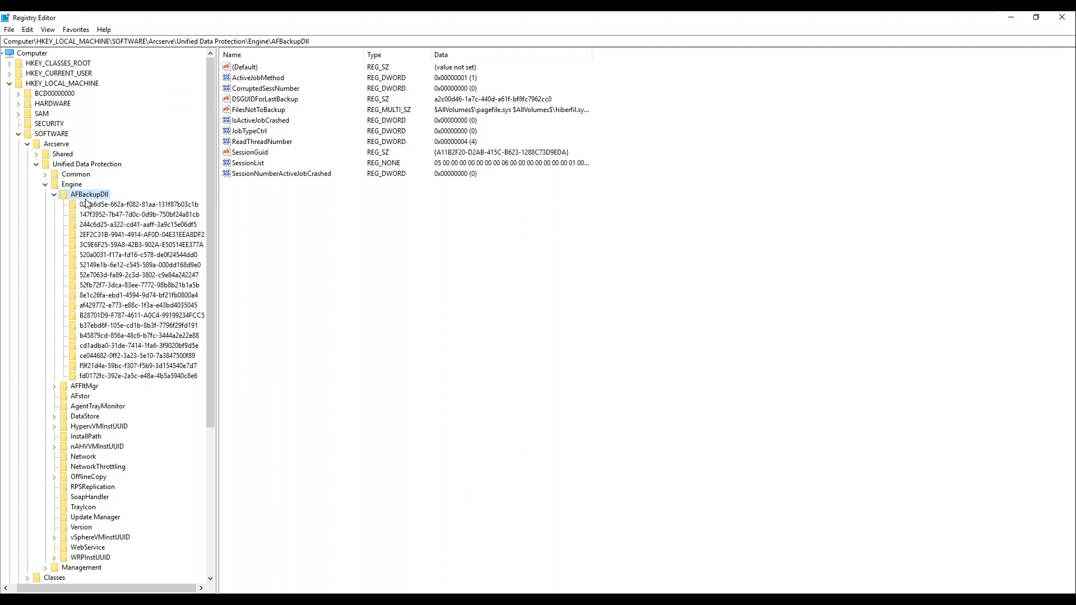
- Review the AFBackupDll ReadThreadNumber DWORD, leave it at 4, and close Registry Editor
click(304, 304)
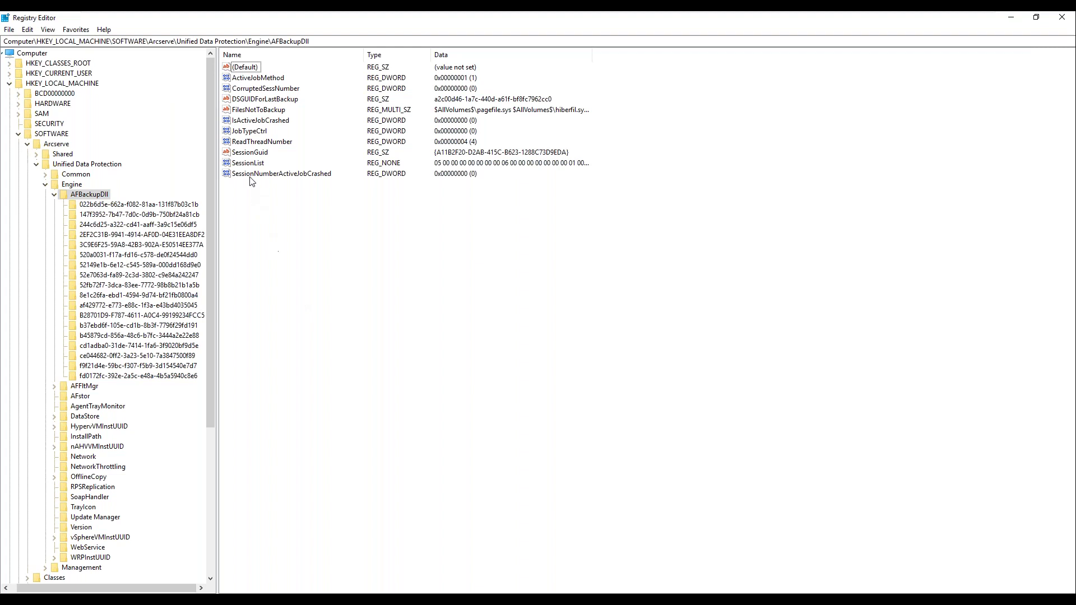
click(241, 146)
double_click(242, 143)
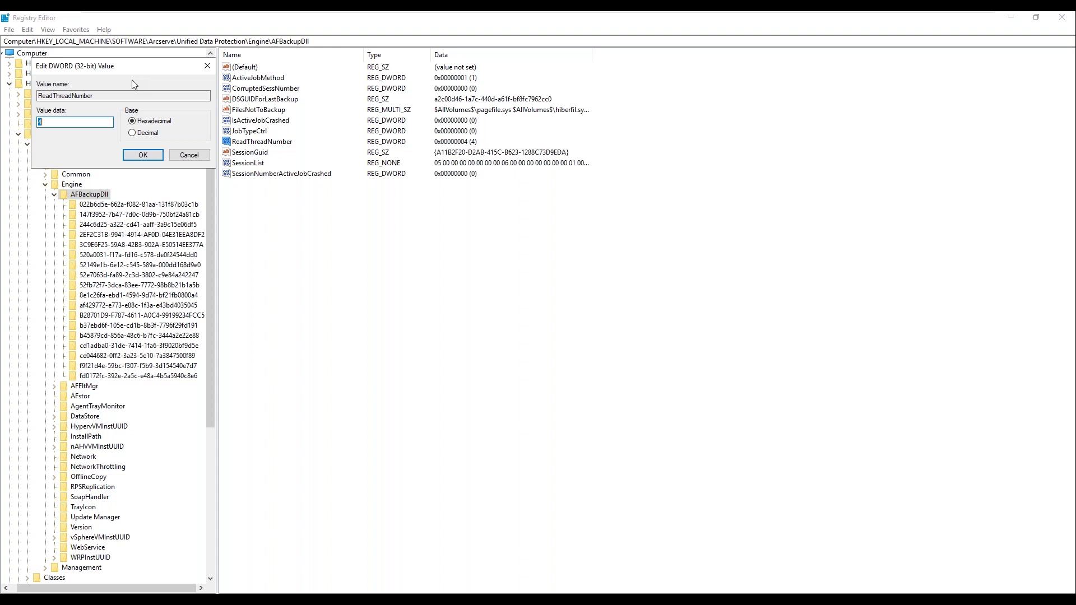
click(189, 155)
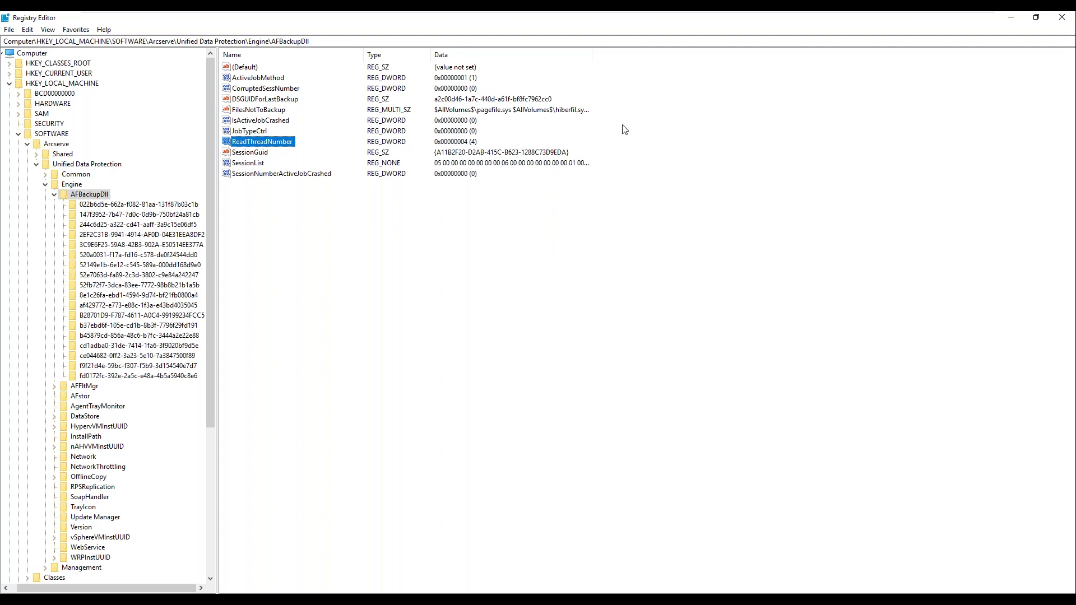
click(1062, 17)
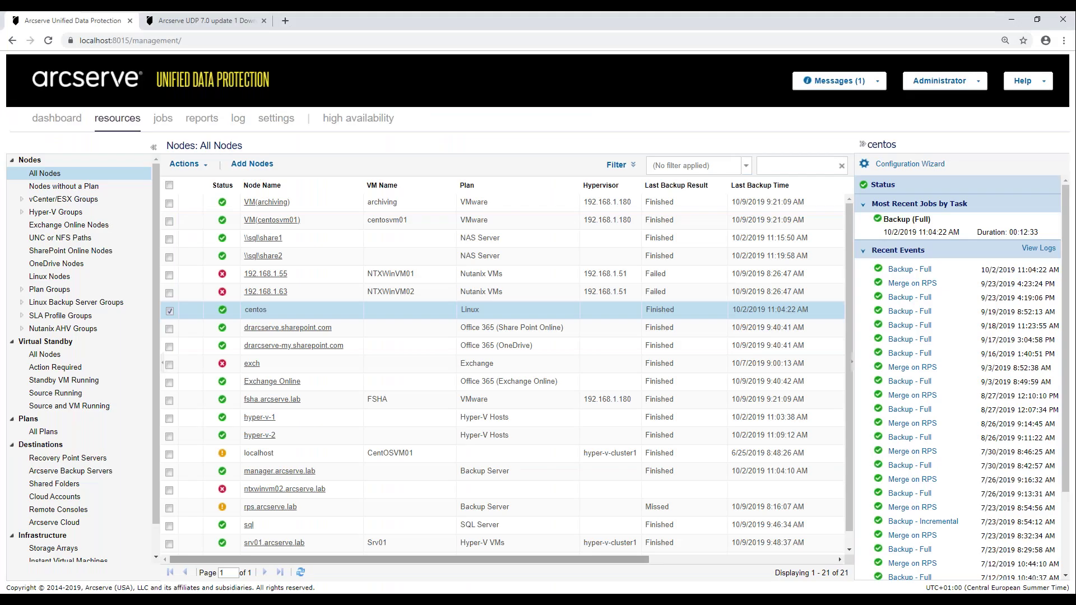
- In a new File Explorer window, go to C:\Program Files\Arcserve\Unified Data Protection
key(super+e)
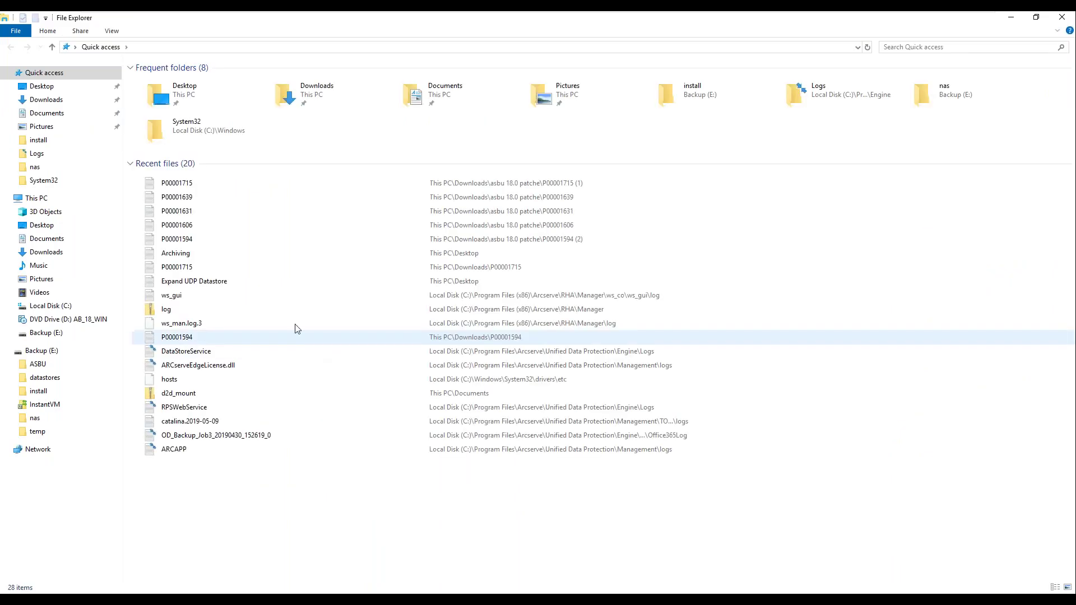
click(73, 308)
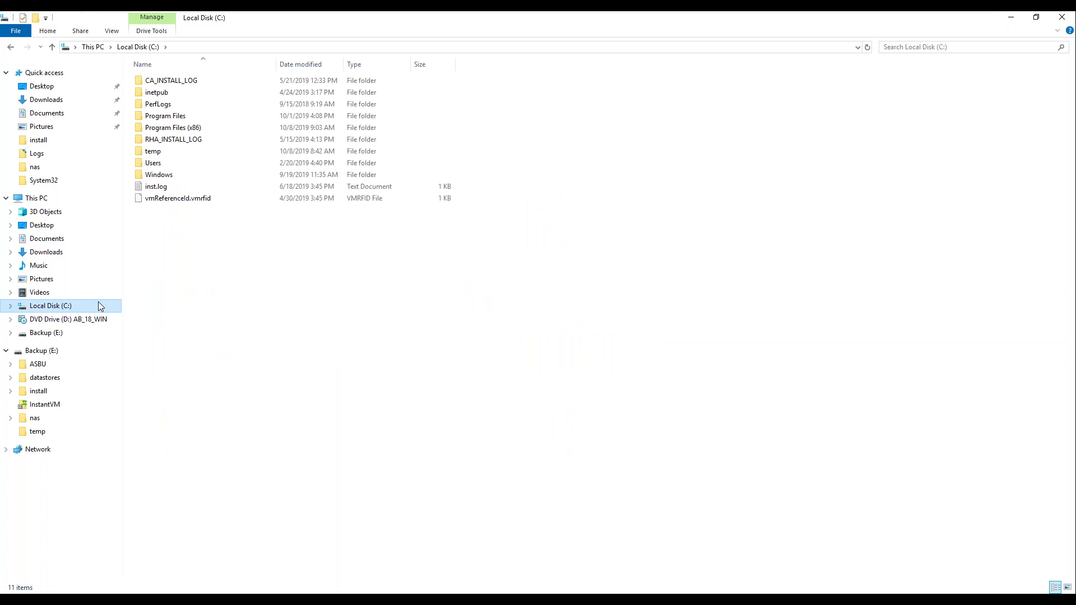
click(181, 118)
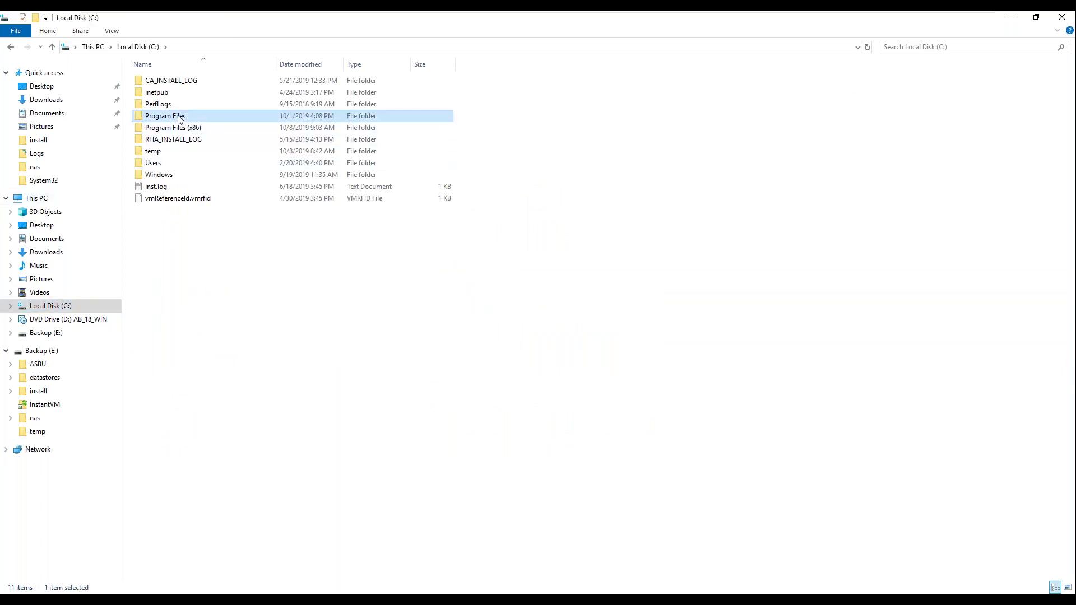
double_click(180, 117)
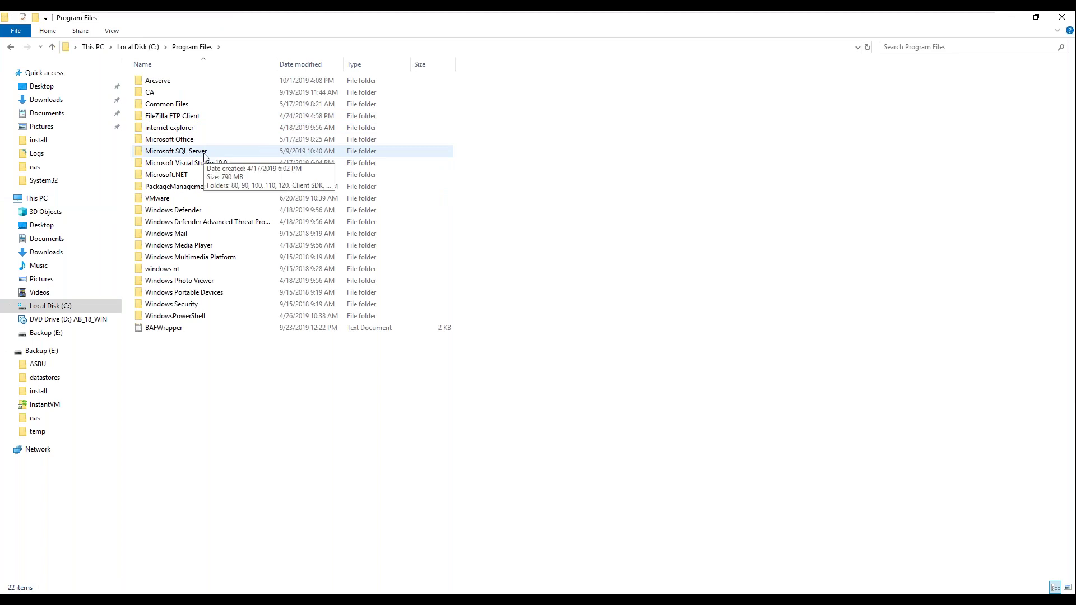
double_click(168, 82)
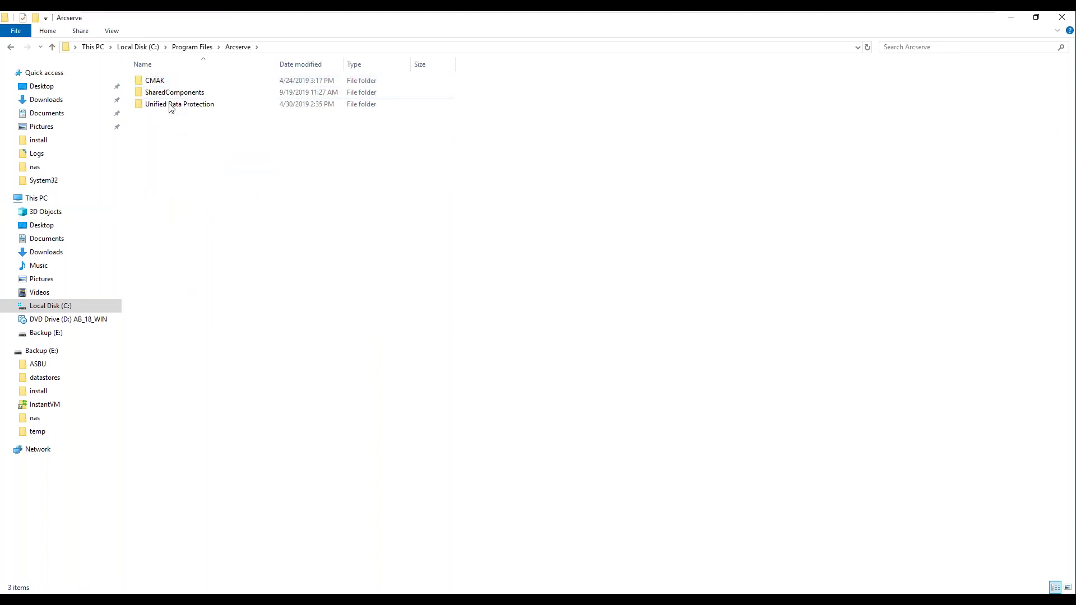
double_click(171, 106)
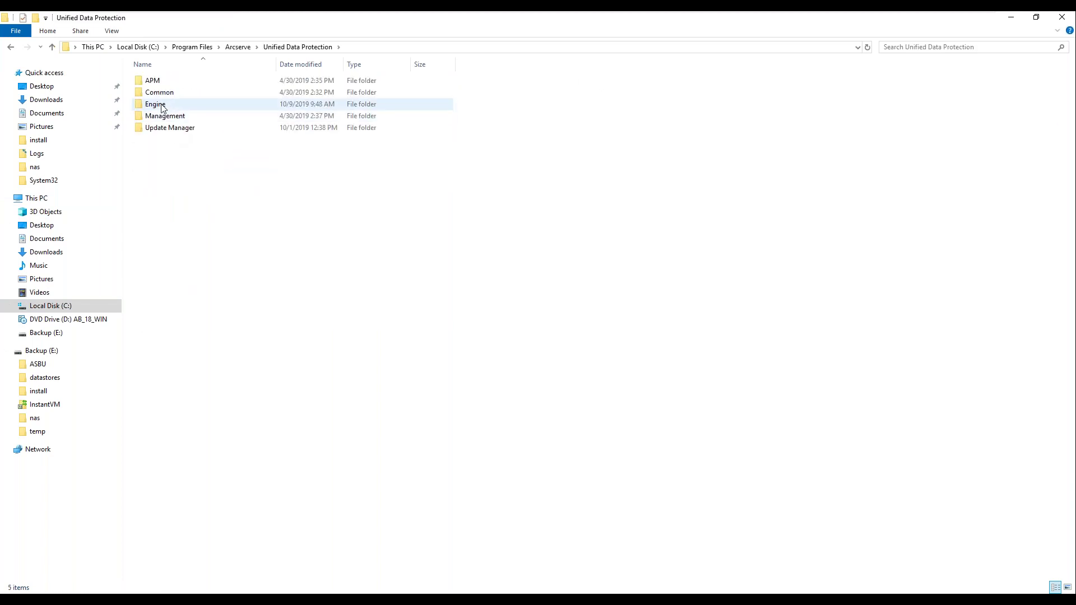
- Open the Engine\BIN folder, select its full path in the address bar, and bring up Start search
mouse_move(166, 106)
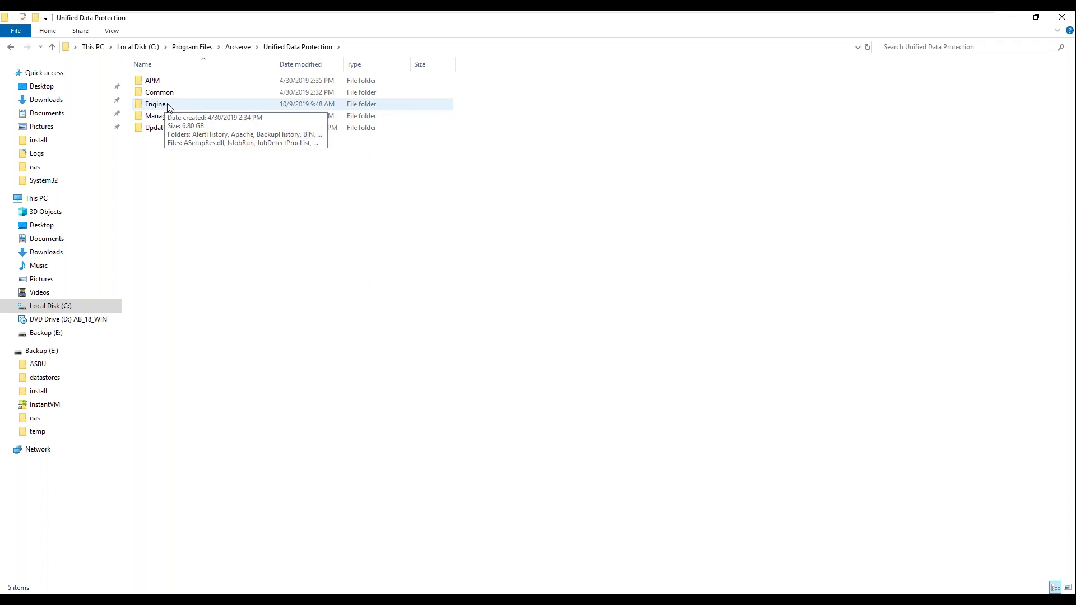
double_click(166, 107)
click(166, 118)
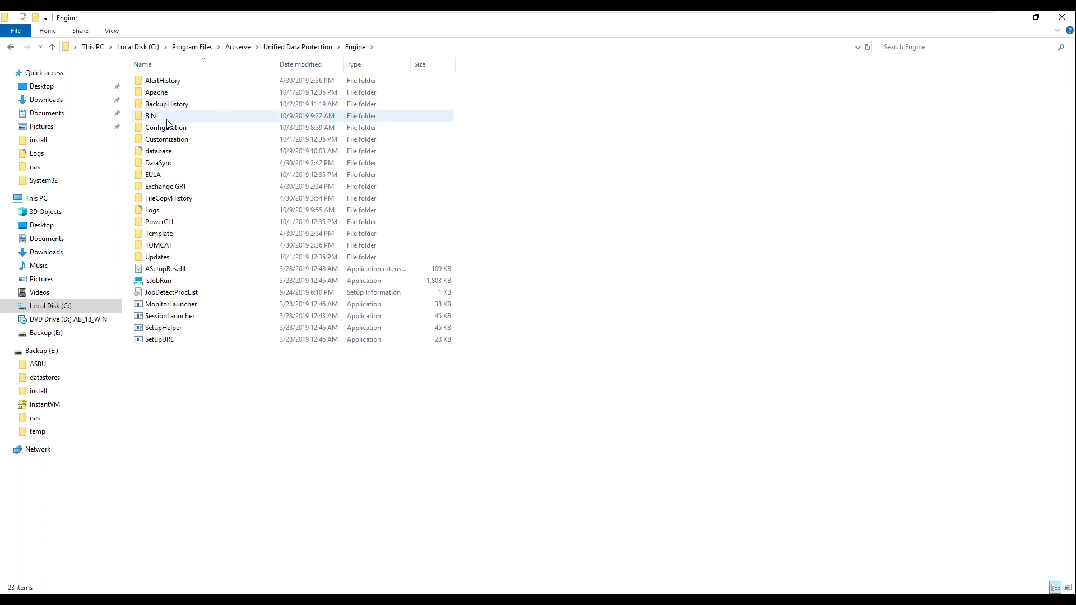
double_click(166, 121)
click(430, 48)
key(super+c)
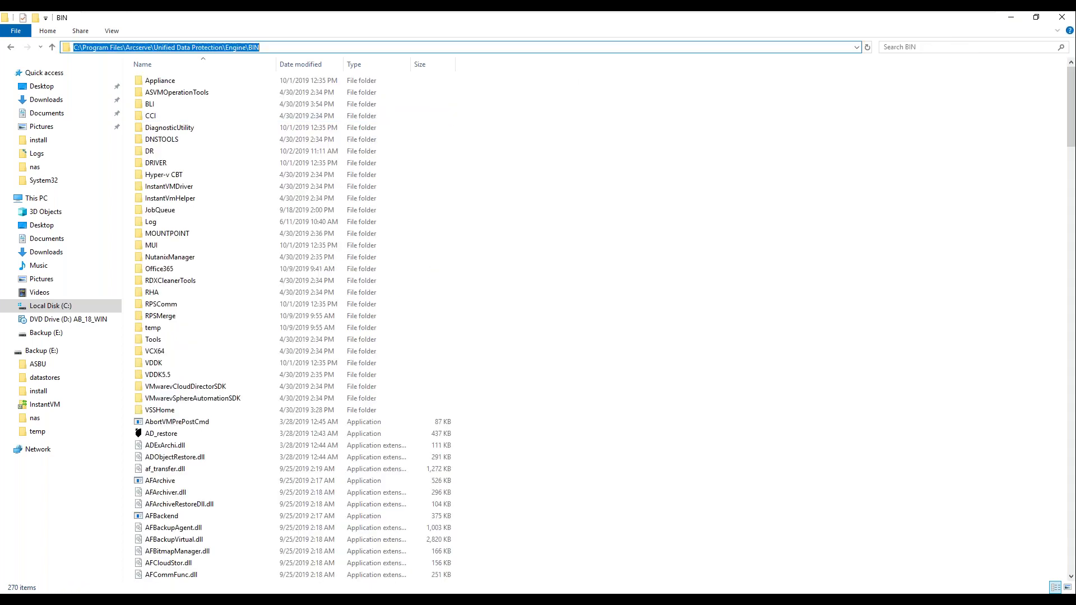
key(super)
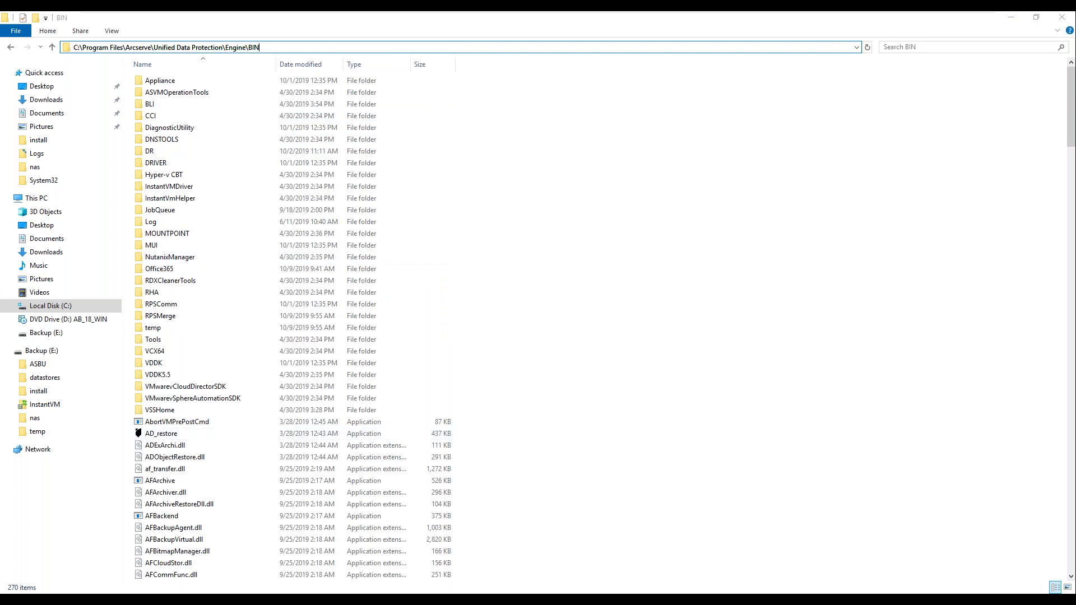
- Launch Command Prompt as administrator and cd into the pasted Engine\BIN path
text(cmd)
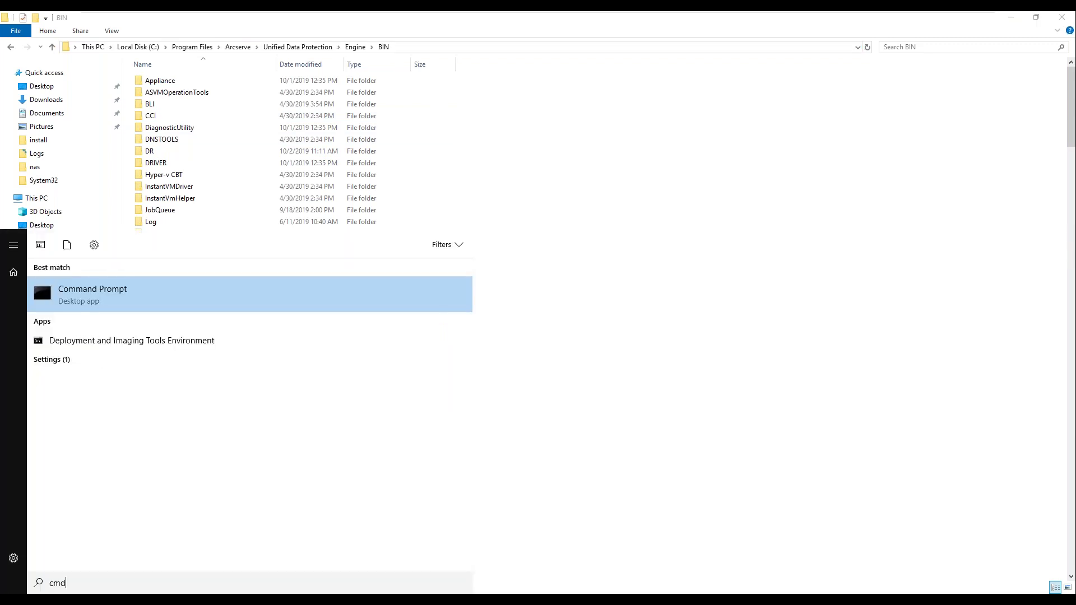
key(Return)
text(cd)
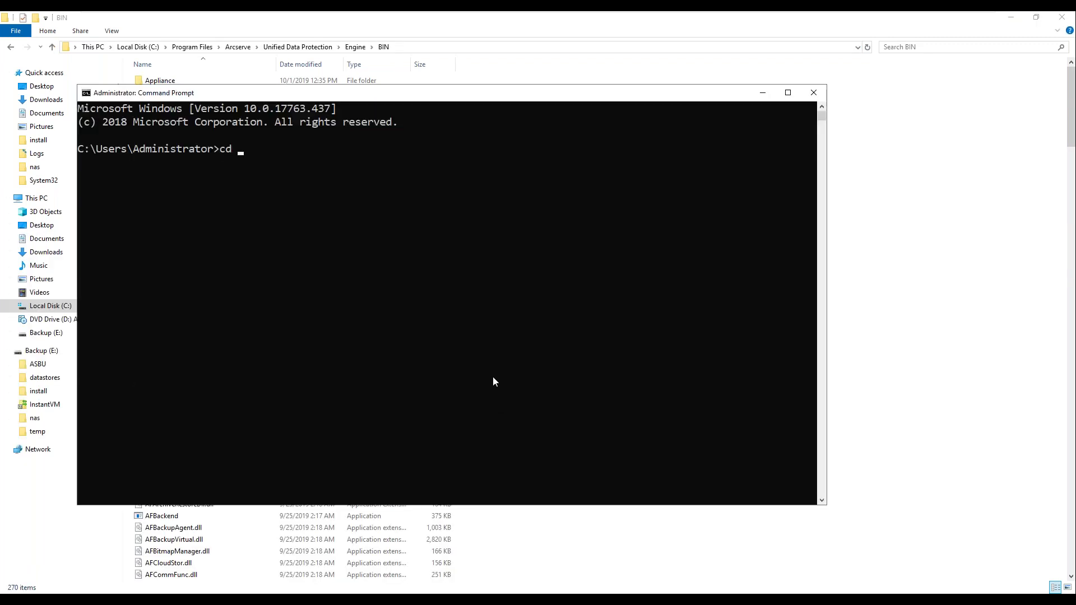
right_click(433, 279)
key(Return)
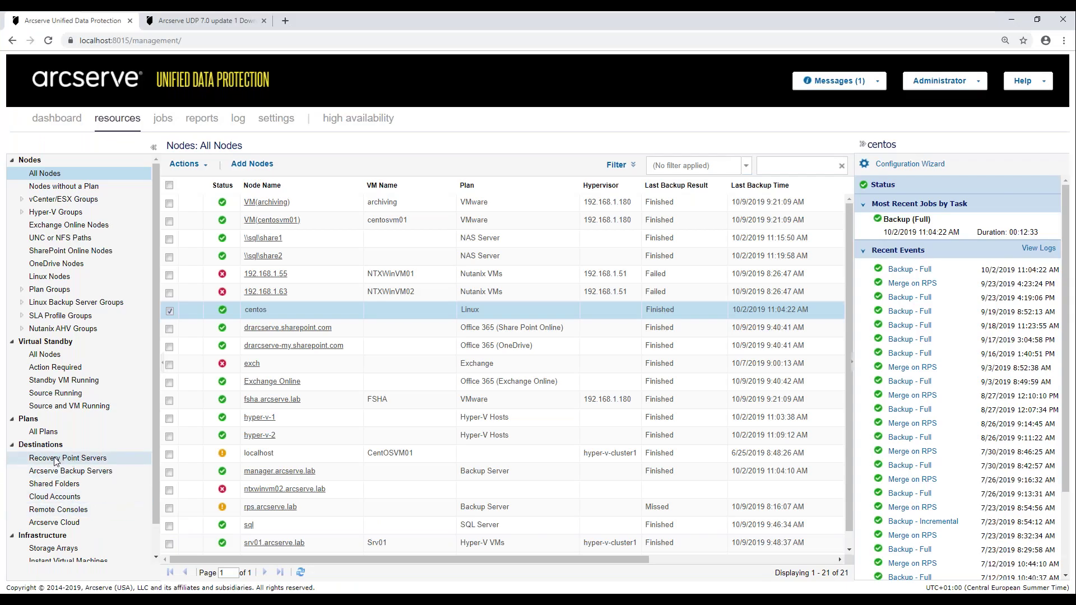
- Stop the Dedupe16KB data store on manager.arcserve.lab from the console and confirm
click(110, 458)
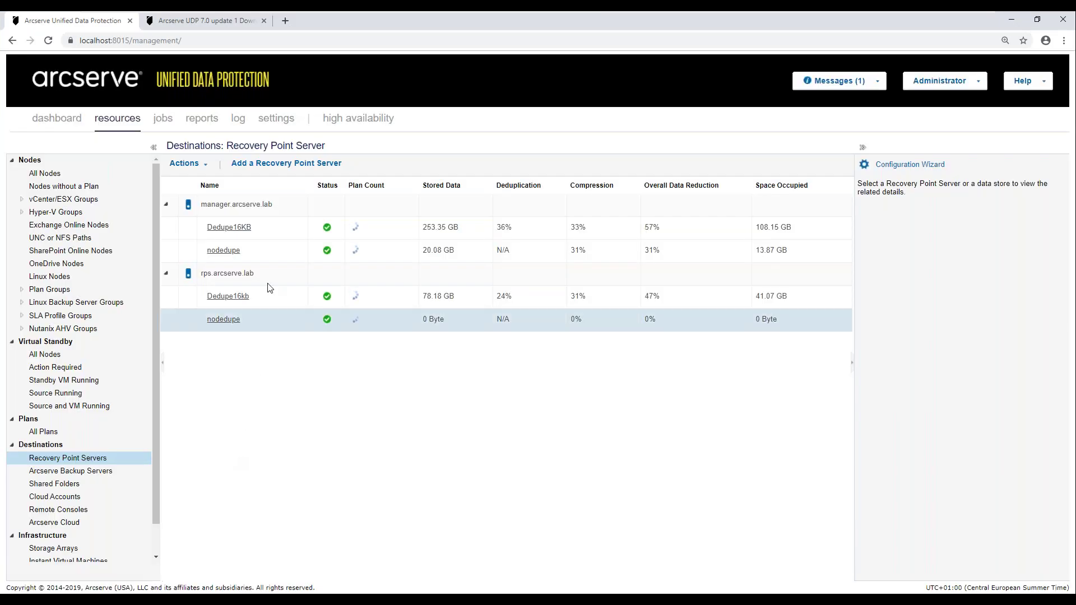
click(272, 229)
right_click(234, 227)
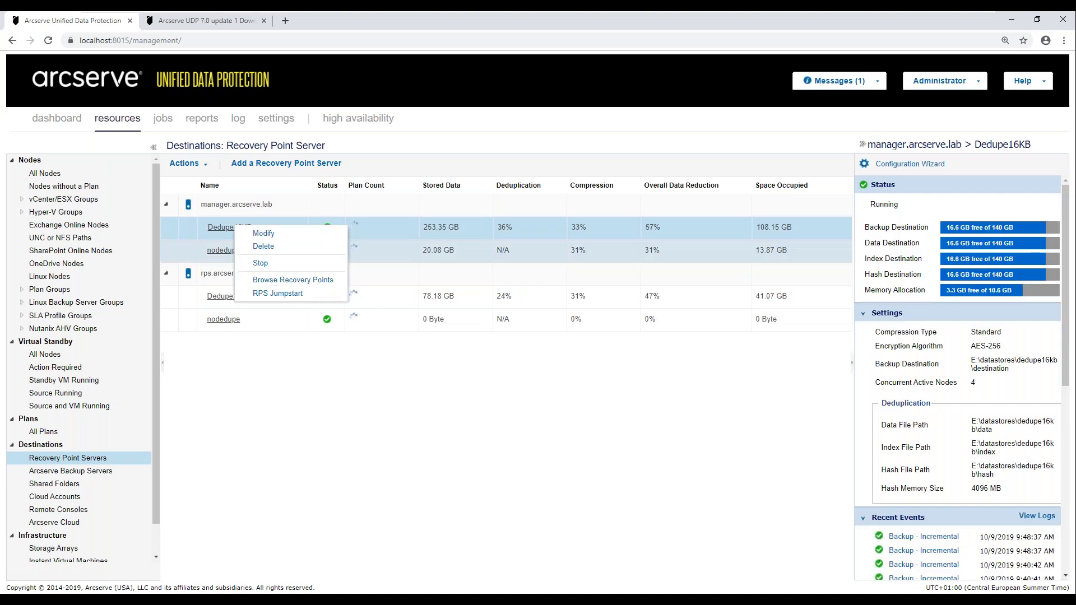
click(260, 264)
click(639, 343)
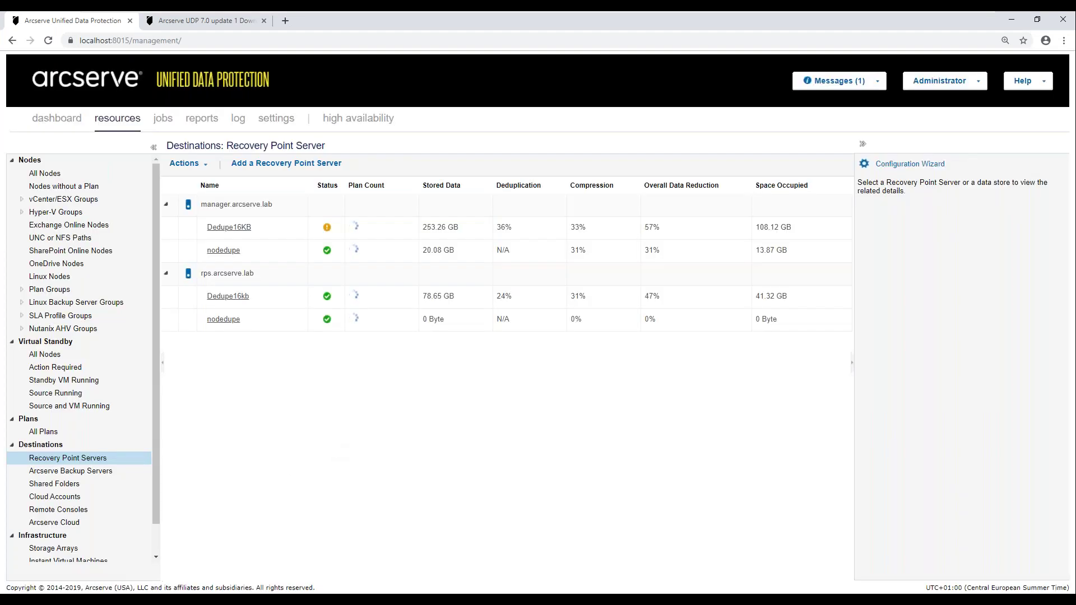
key(alt+Tab)
- Run as_gddmgr.exe -IOPerformanceTuning Dedupe16kb to load the data store's current I/O settings
click(487, 243)
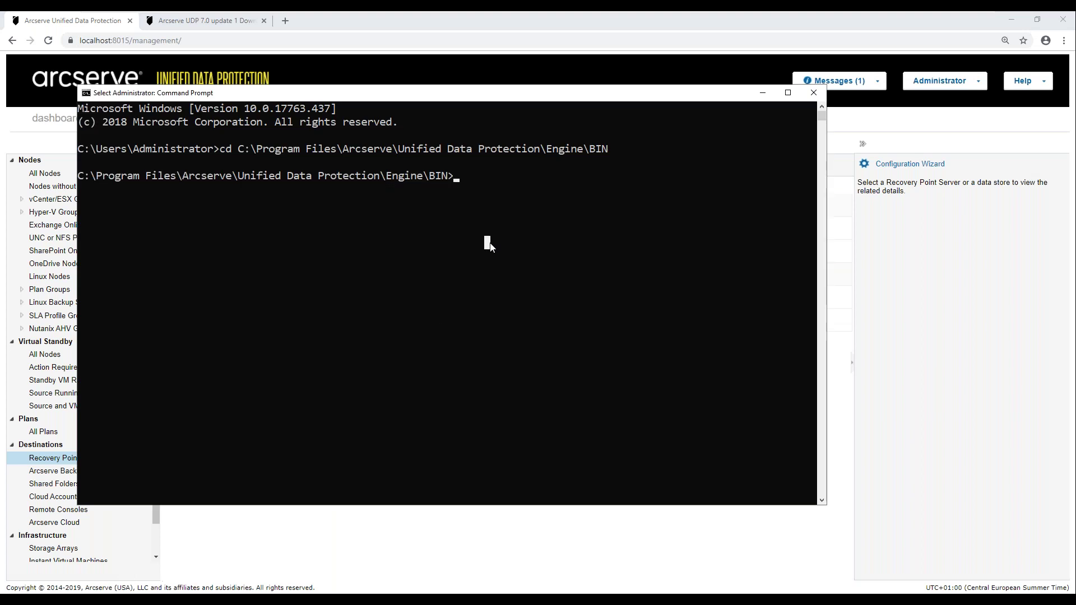
text(as)
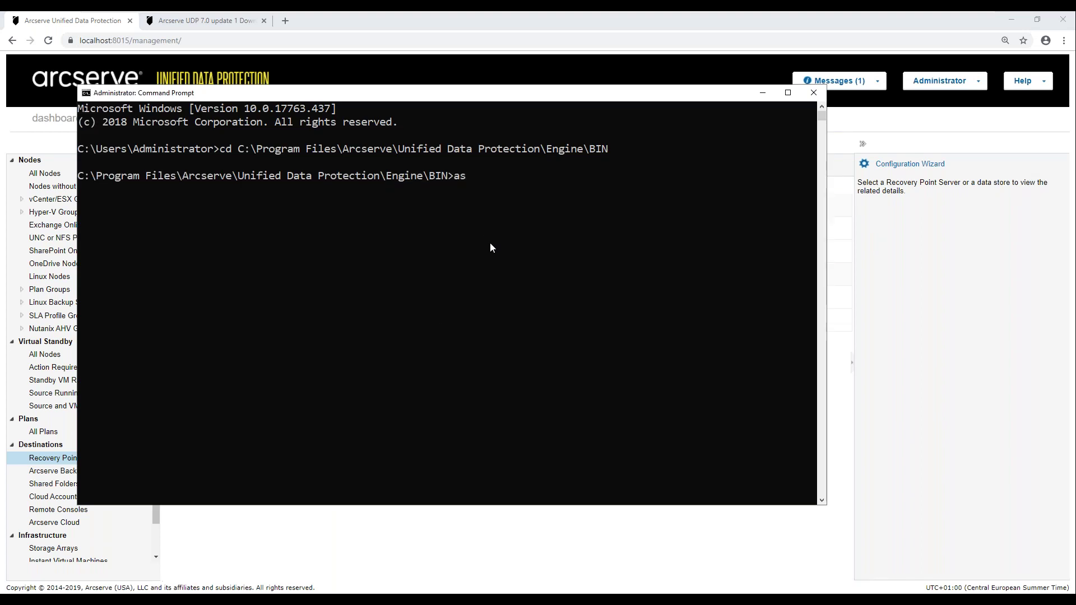
text(_g)
text(d)
key(Tab)
text(-)
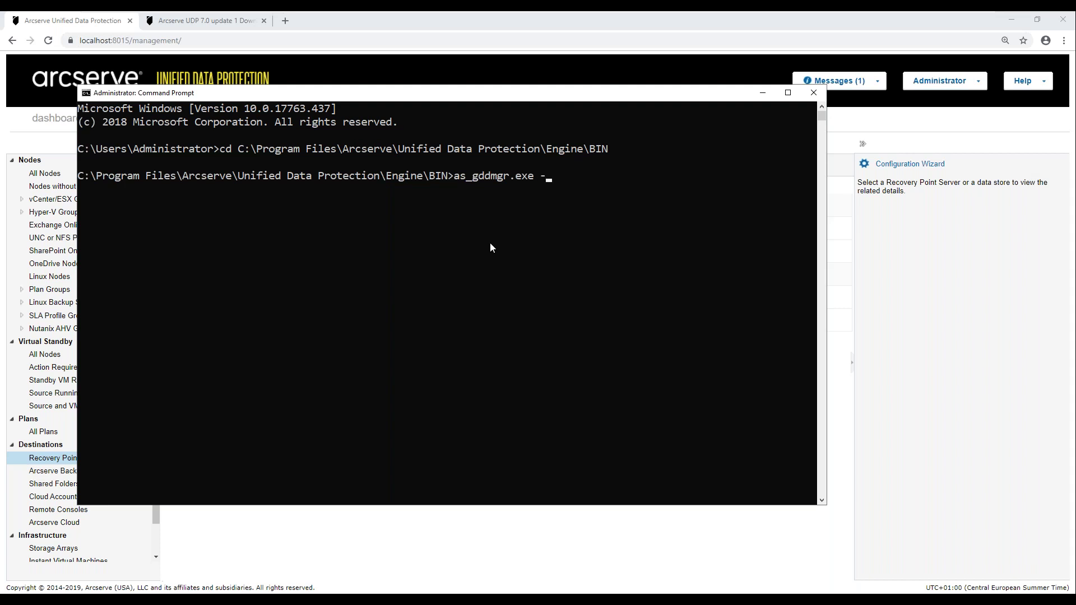
text(IOPerformanceTuning)
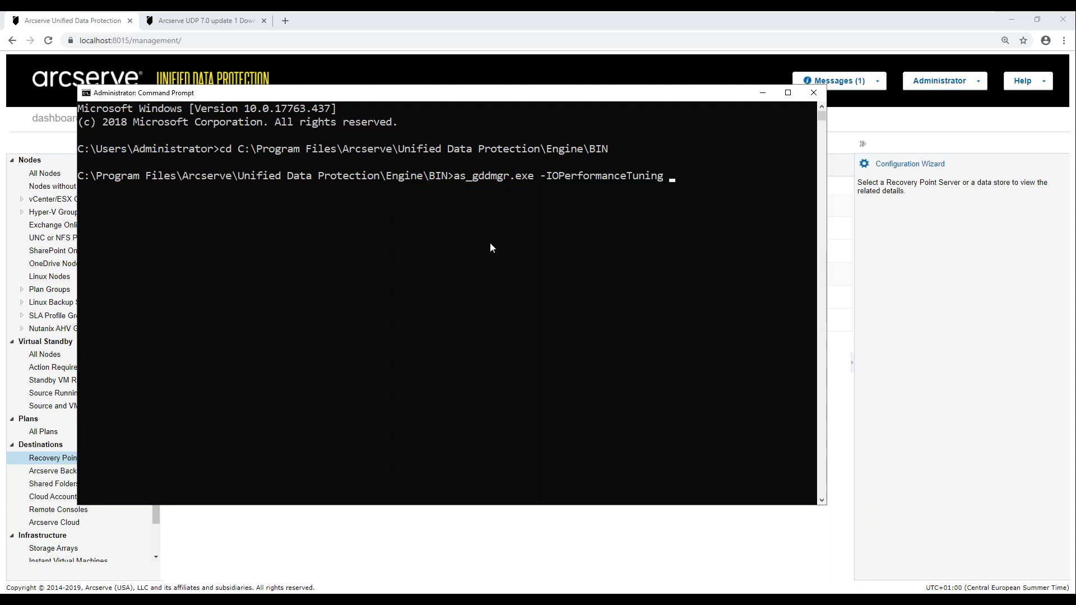
text(Dedu)
text(pe16kb)
key(Return)
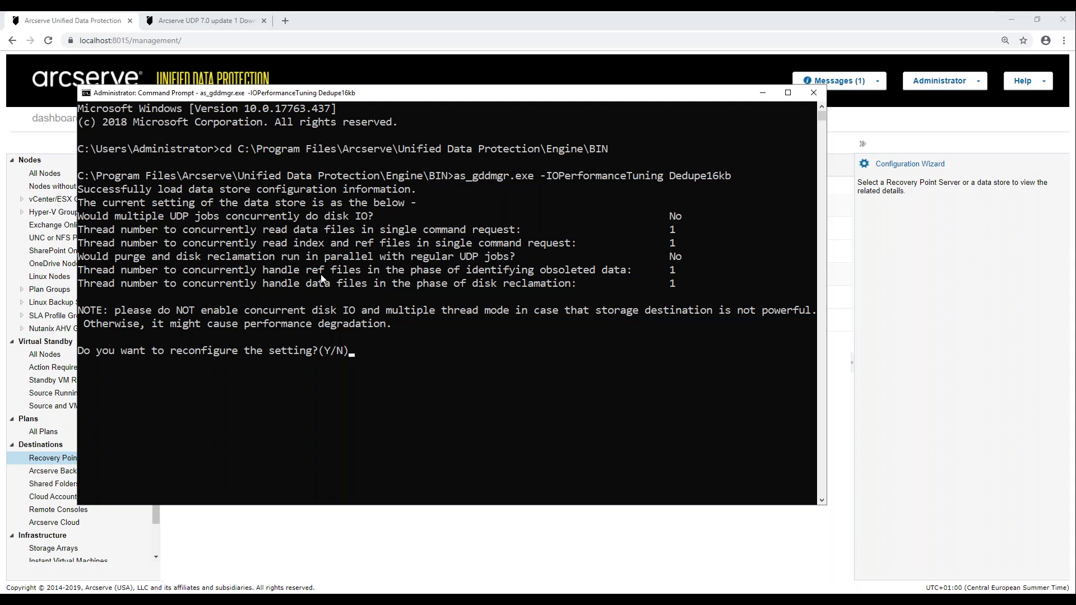
- Reconfigure with concurrent disk IO on, 2 data-file and 2 index/ref threads, and no parallel purge
text(<)
key(BackSpace)
text(y)
key(Return)
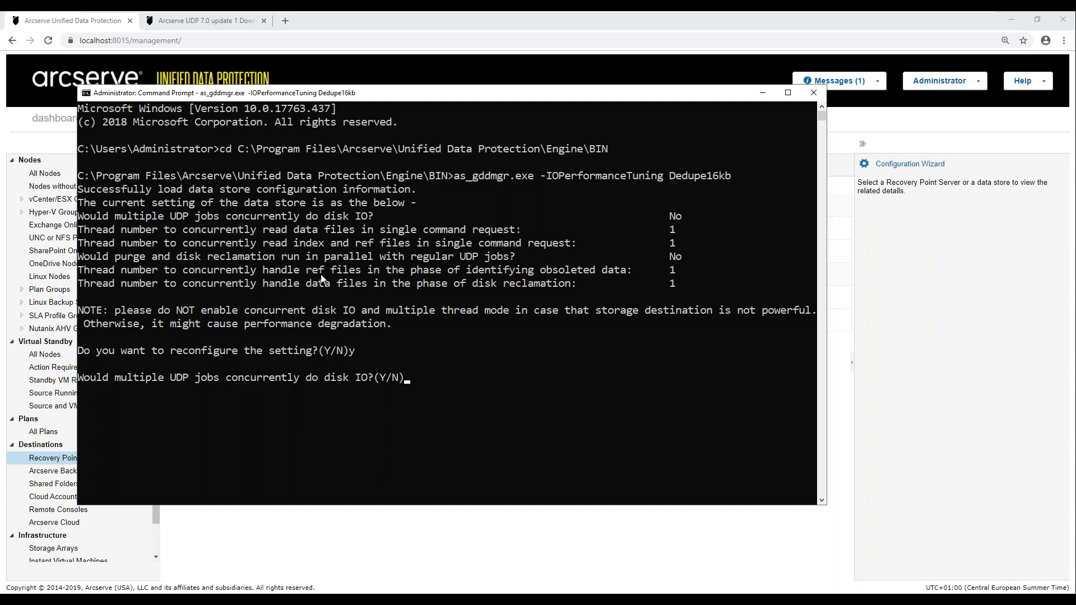
text(y)
key(Return)
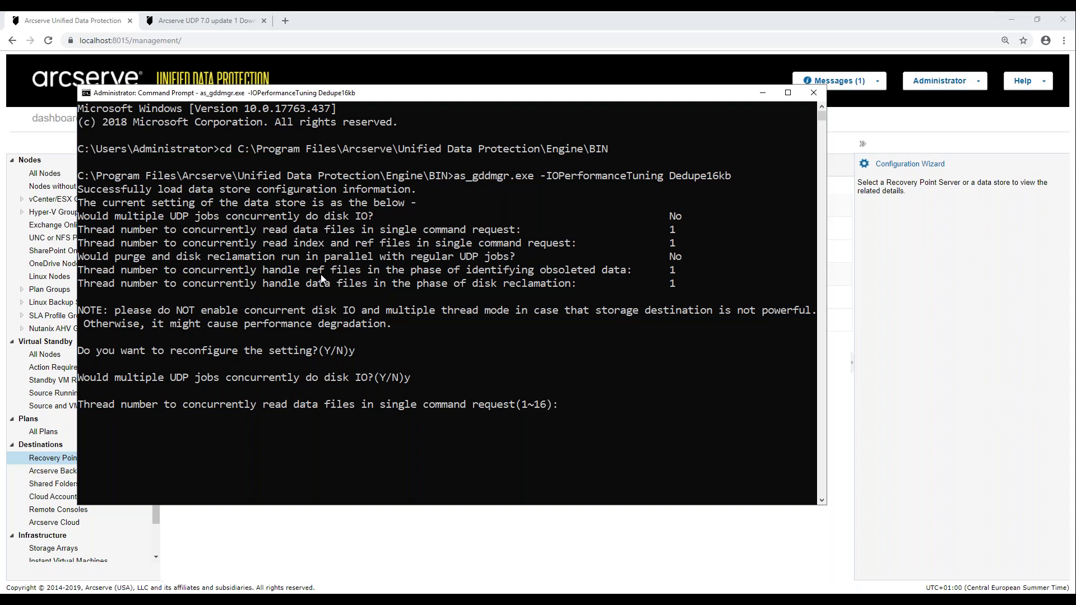
text(2)
key(Return)
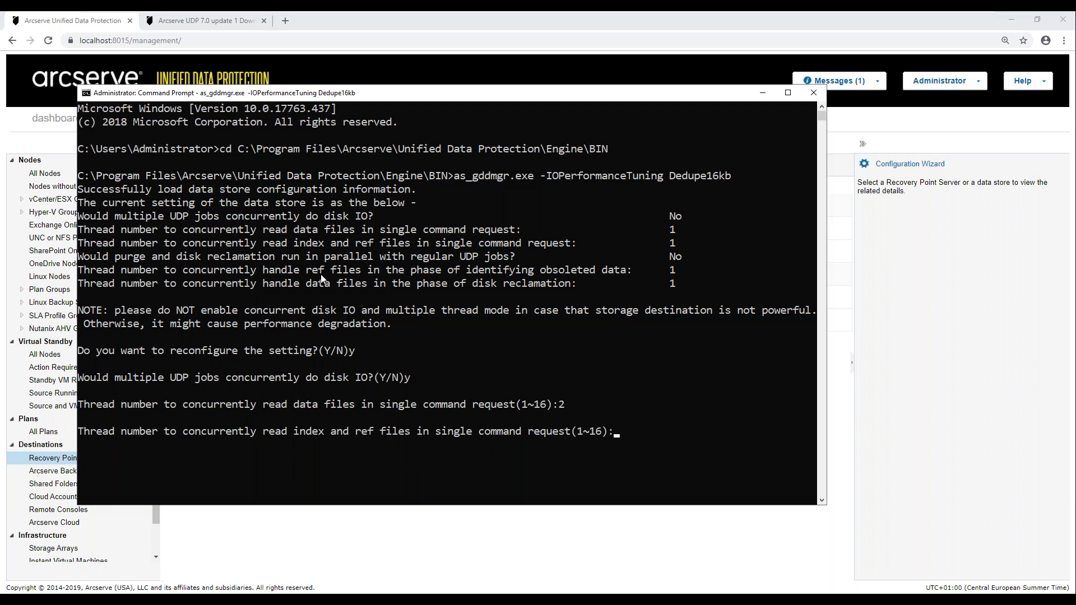
text(2)
key(Return)
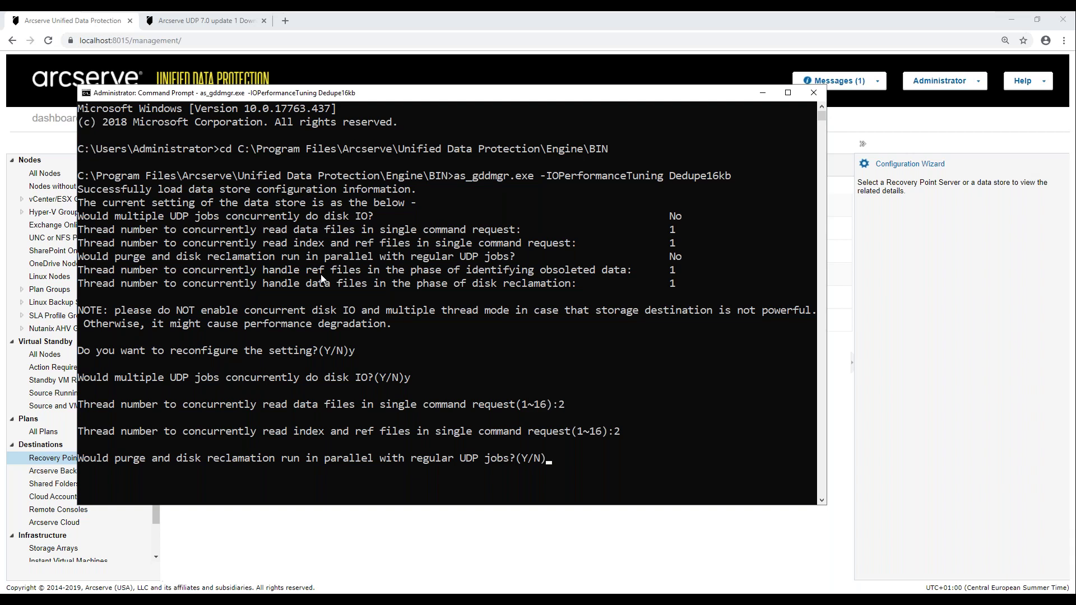
text(n)
key(Return)
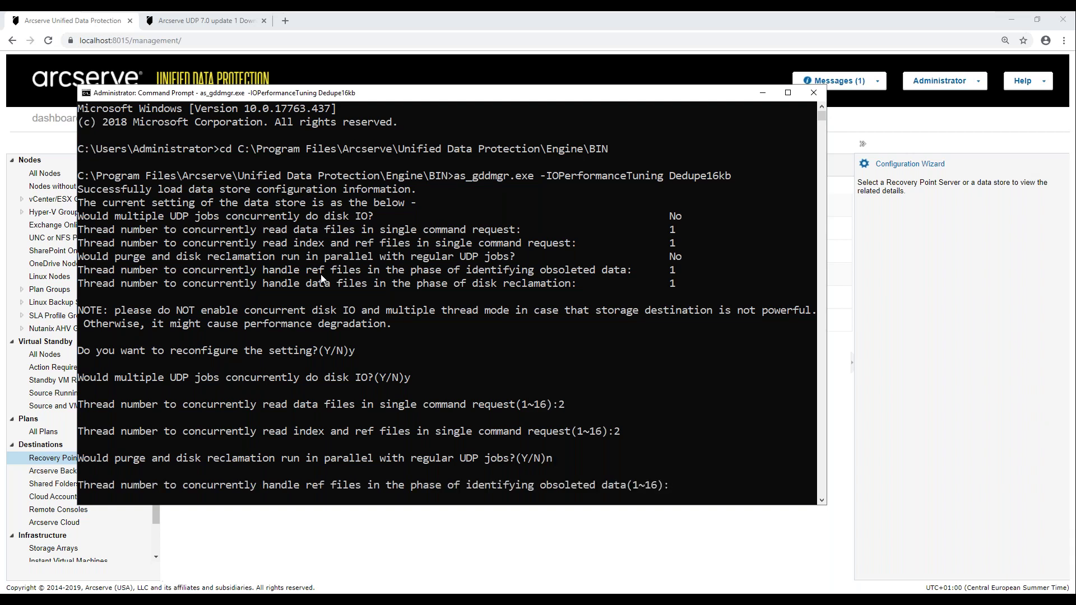
- Set 2 threads for both reclamation phases, apply the parameters, then rerun the command to verify
text(2)
key(Return)
text(2)
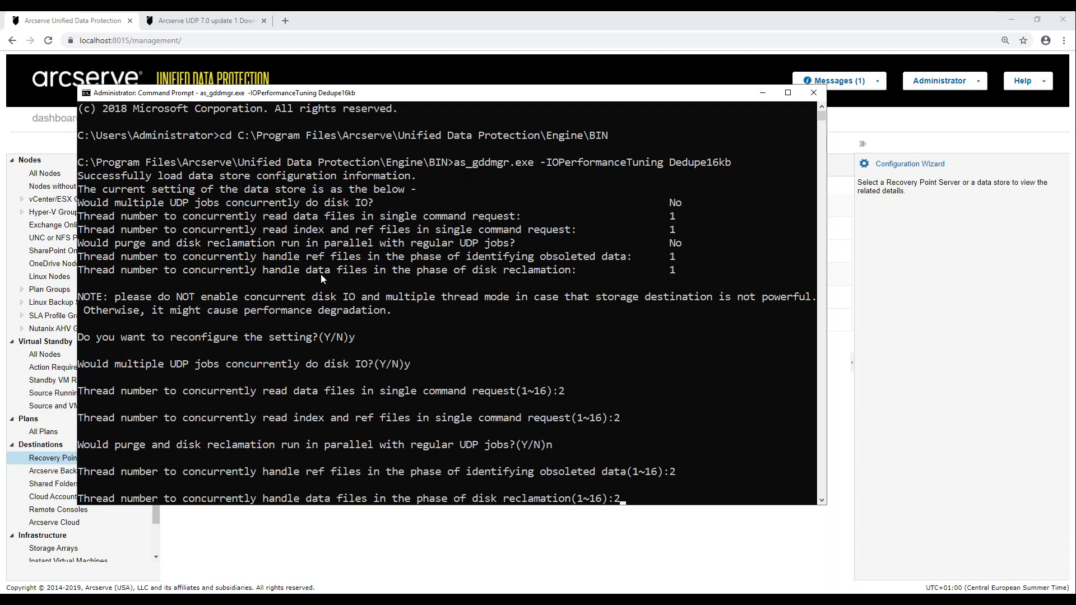
key(Return)
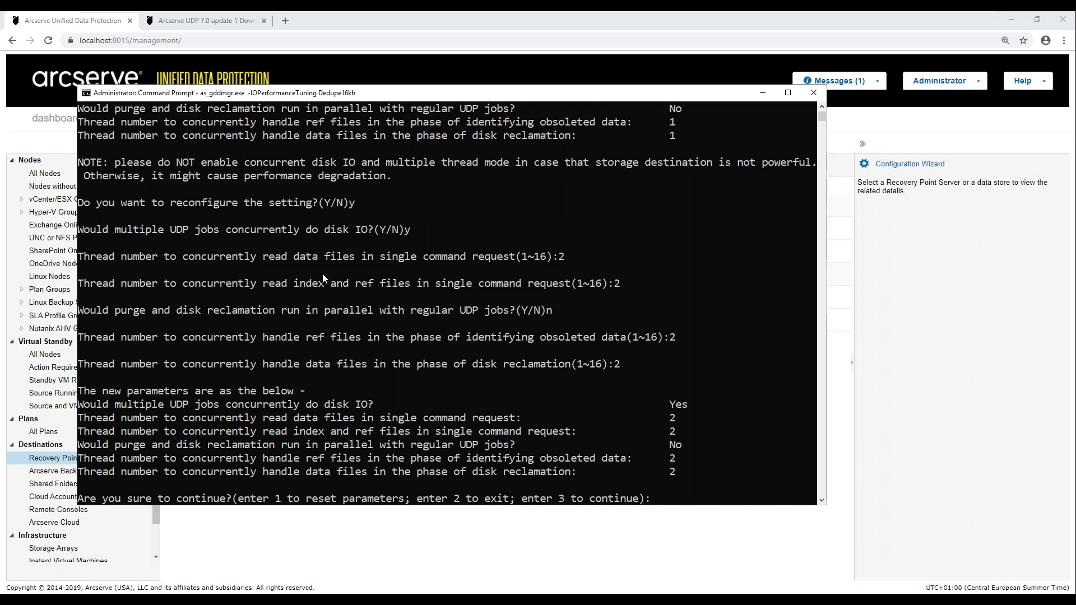
text(3)
key(Return)
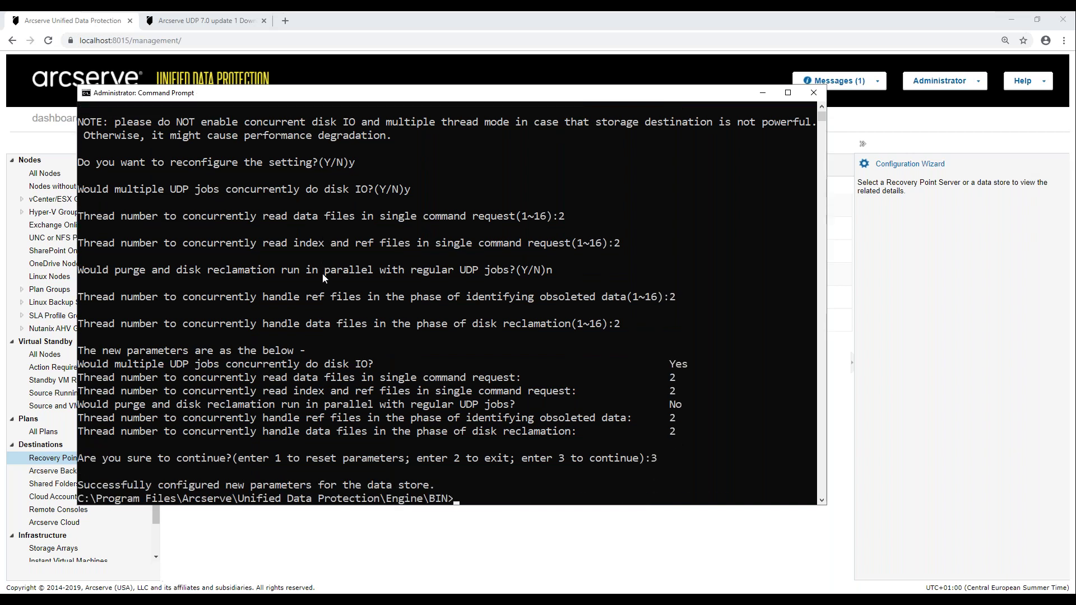
key(Up)
key(Return)
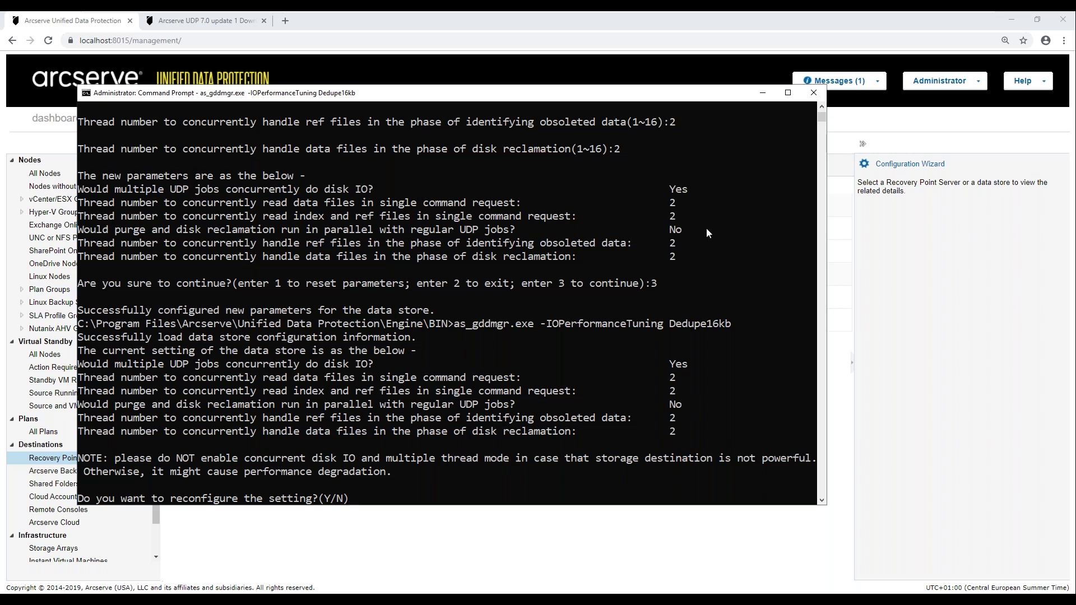
text(n)
key(Return)
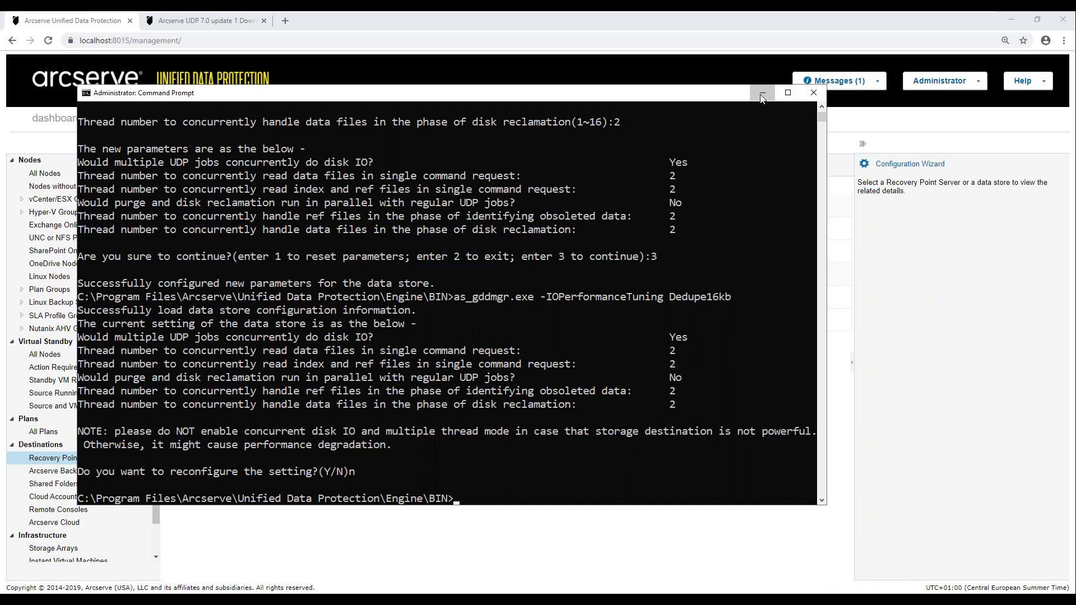
- Return to the console and refresh the data store list so Dedupe16KB shows Stopped
click(762, 93)
click(238, 228)
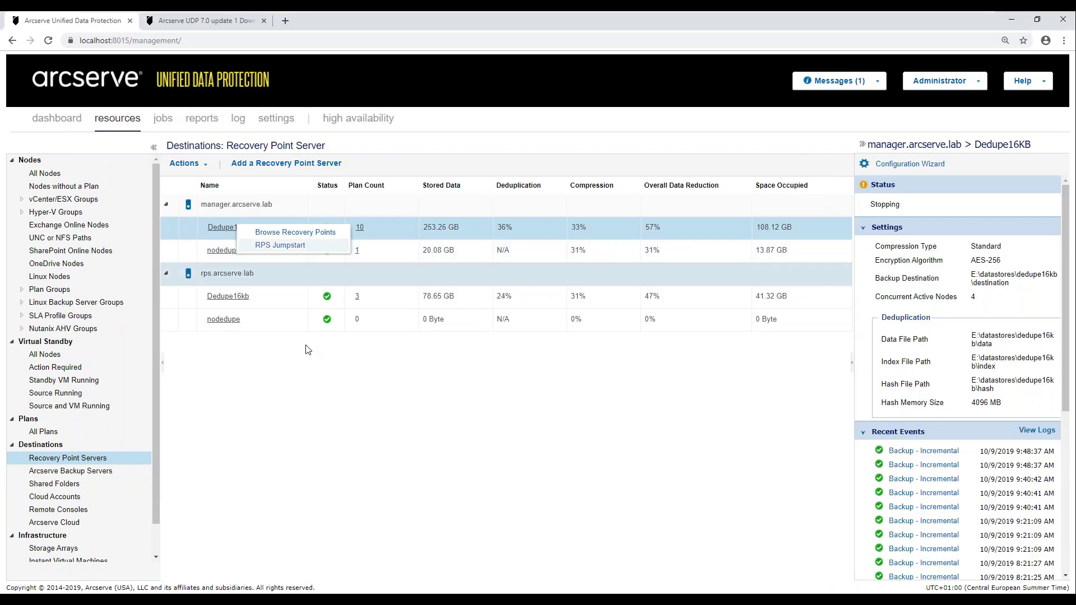
click(185, 163)
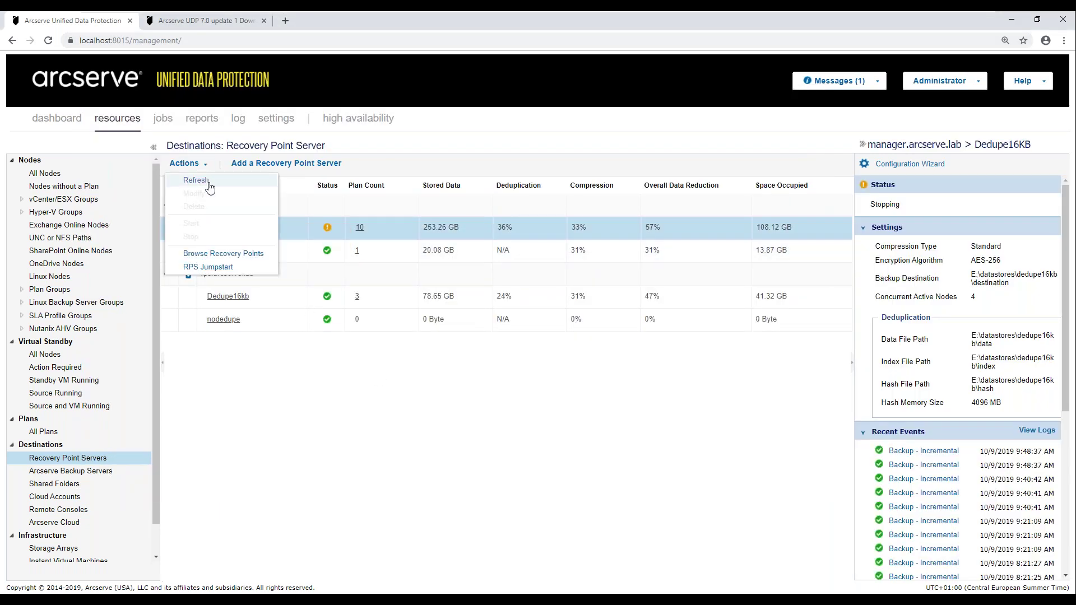
click(196, 181)
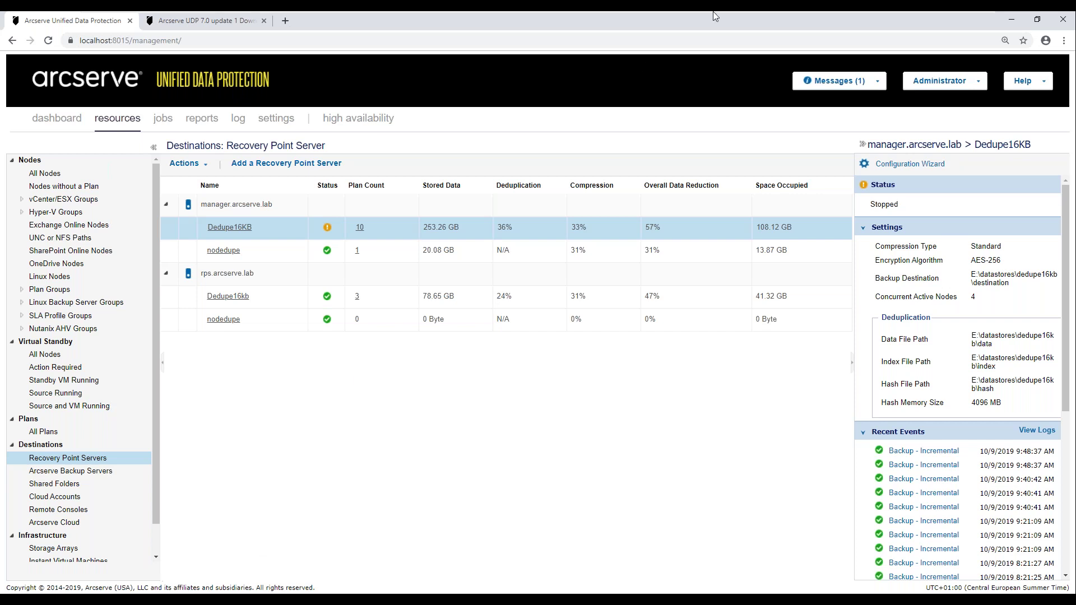
mouse_move(935, 16)
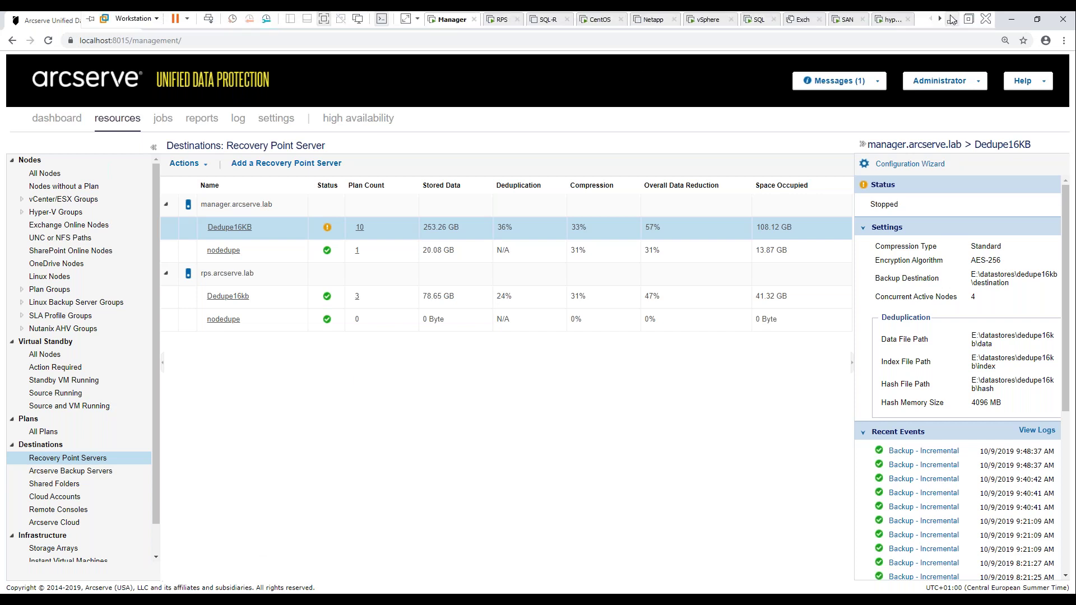